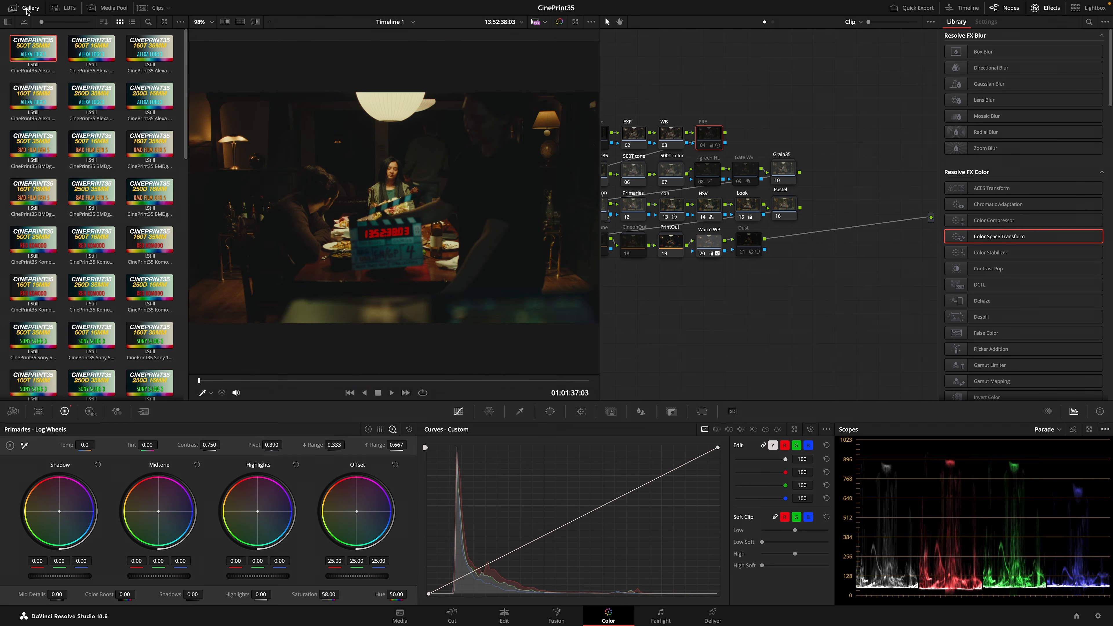
Step: Move the whole CinePrint35 node tree toward the centre of the node graph so all its nodes are in view
drag(890, 87, 608, 260)
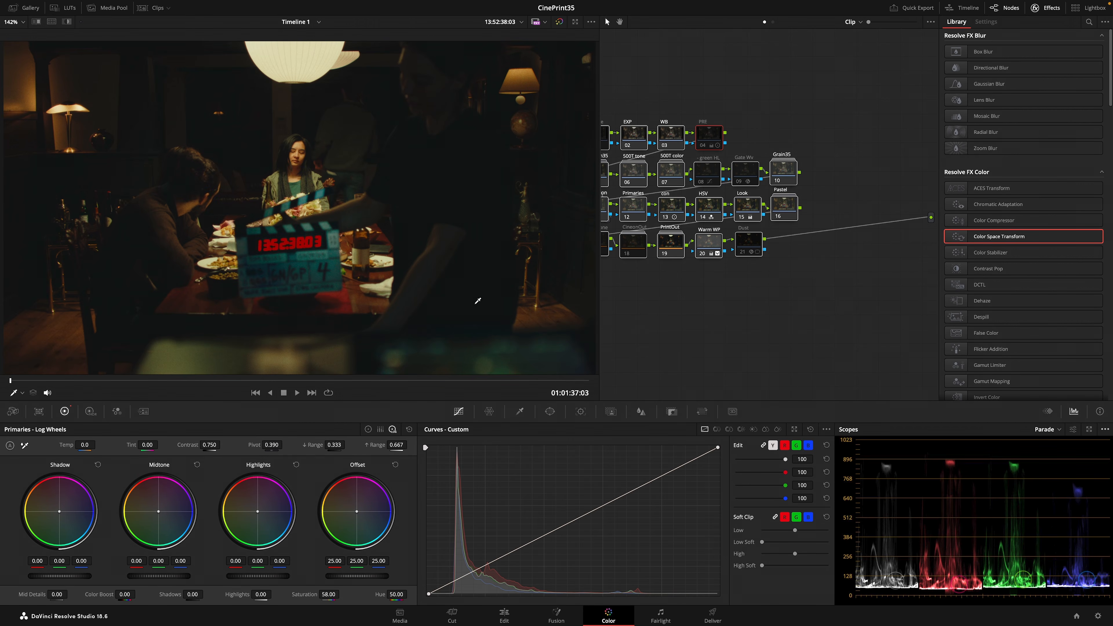
drag(709, 178, 769, 201)
click(680, 341)
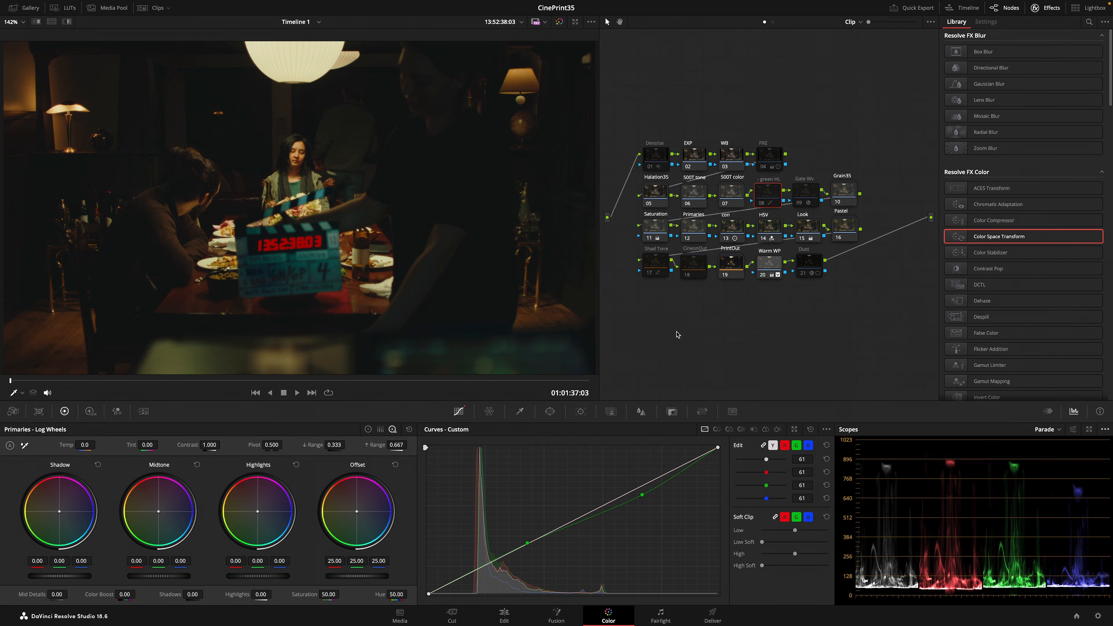
Step: Set the contrast of the "con" node to 1.090
click(656, 226)
click(734, 233)
drag(210, 445, 188, 445)
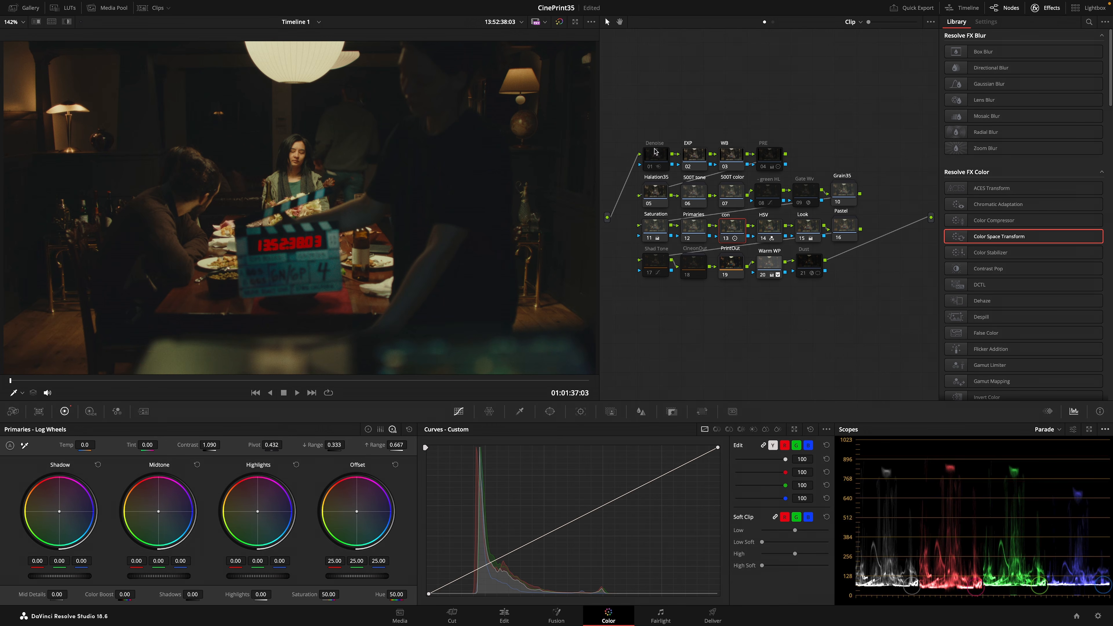
Step: Select the Halation35 node, play the clip full screen to examine the look, and return to the clip's first frame
click(657, 197)
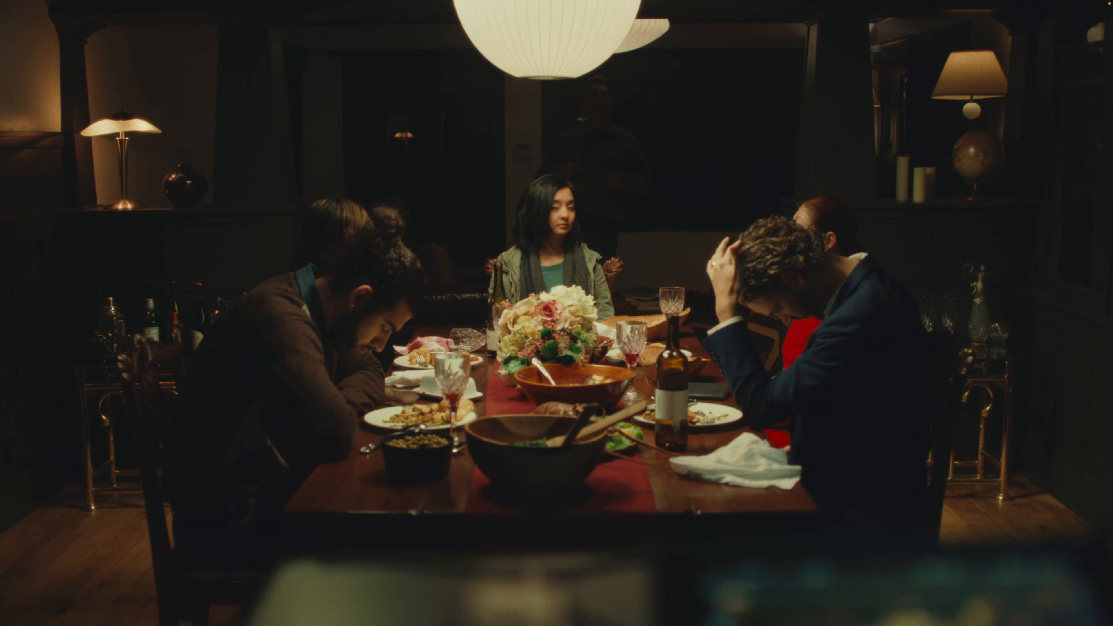
mouse_move(550, 576)
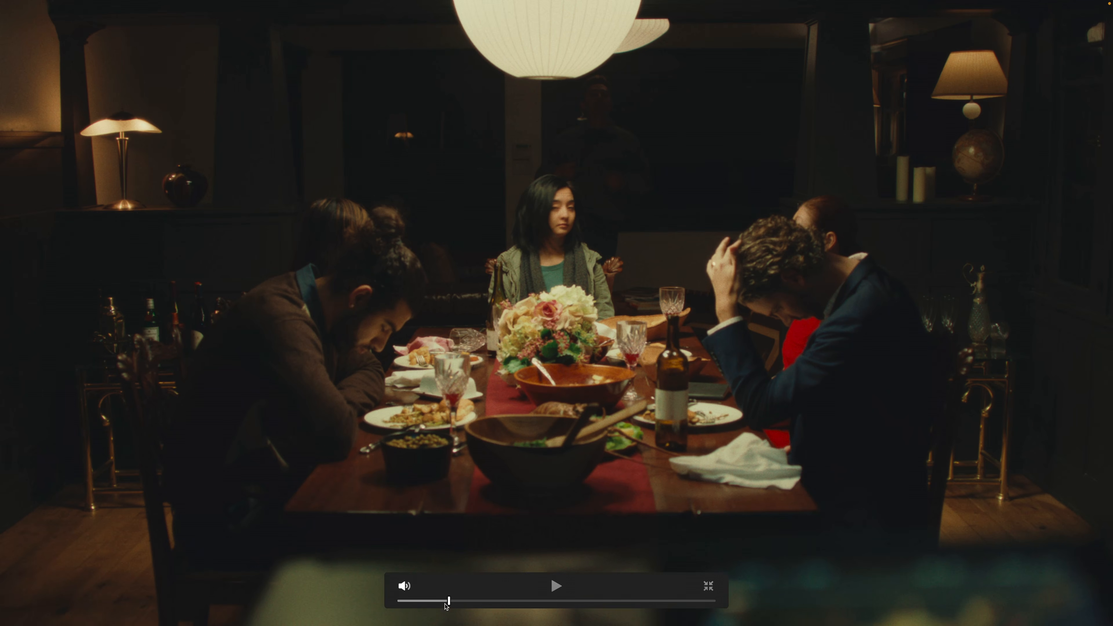
drag(447, 601, 424, 603)
key(space)
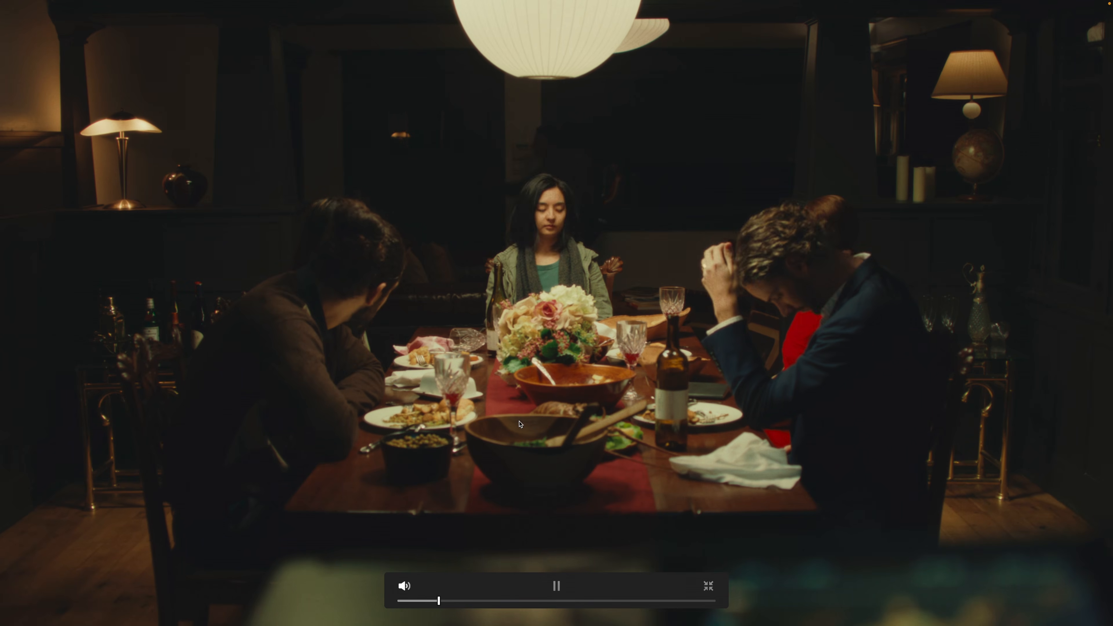
key(Escape)
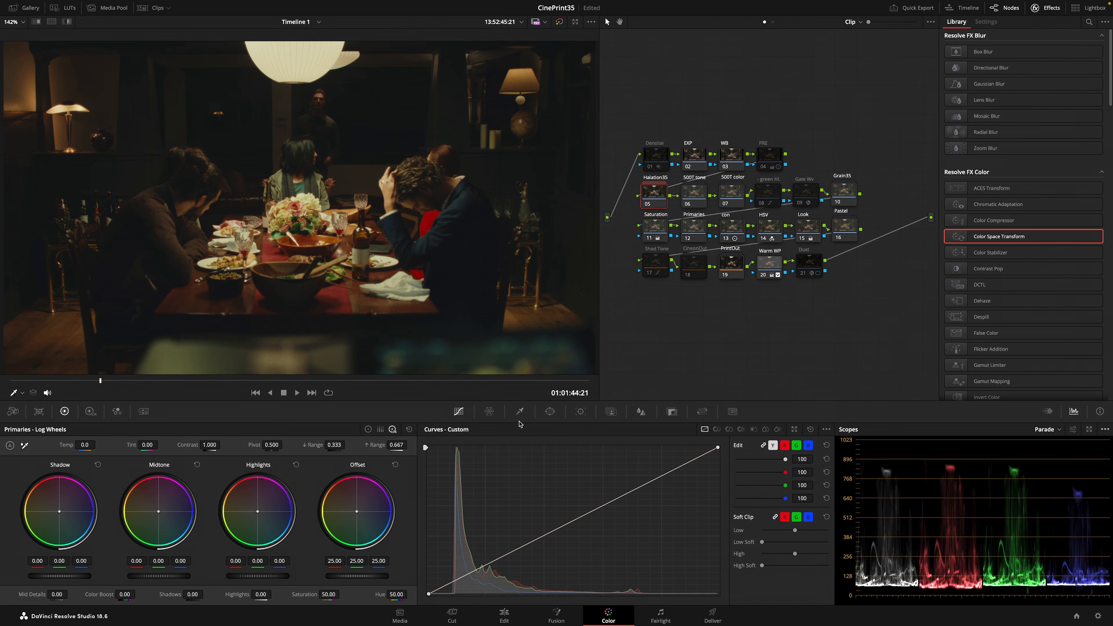
drag(135, 377, 7, 382)
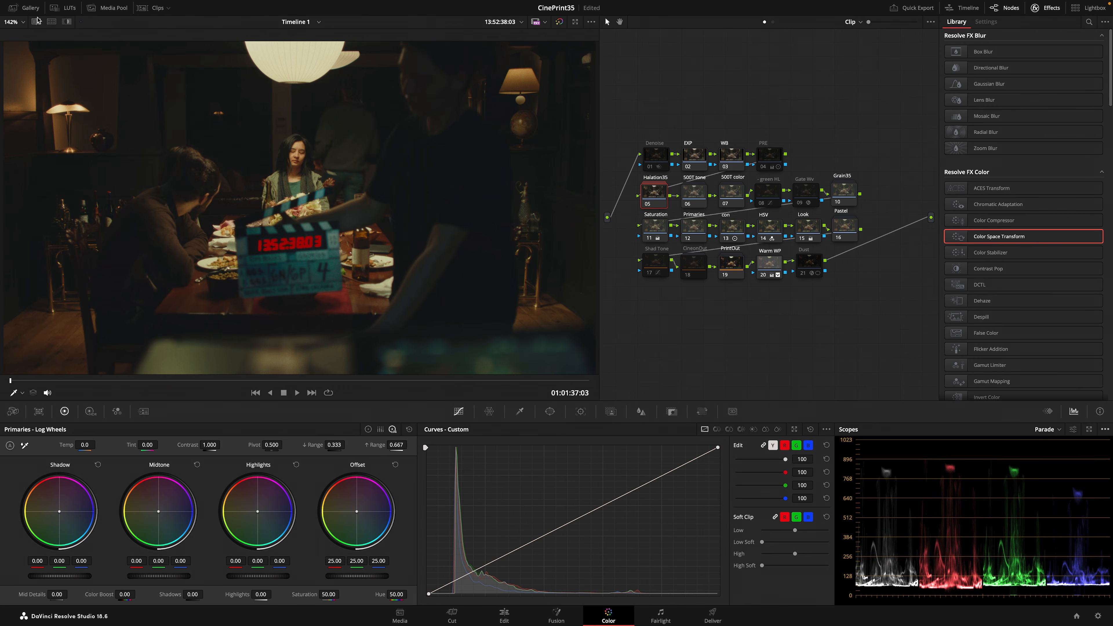
Step: Move Halation35 aside and copy the Halation16 node from the CinePrint35 500T 16mm Alexa still's node graph into the link before 500T tone
click(27, 8)
drag(654, 193, 620, 195)
right_click(94, 48)
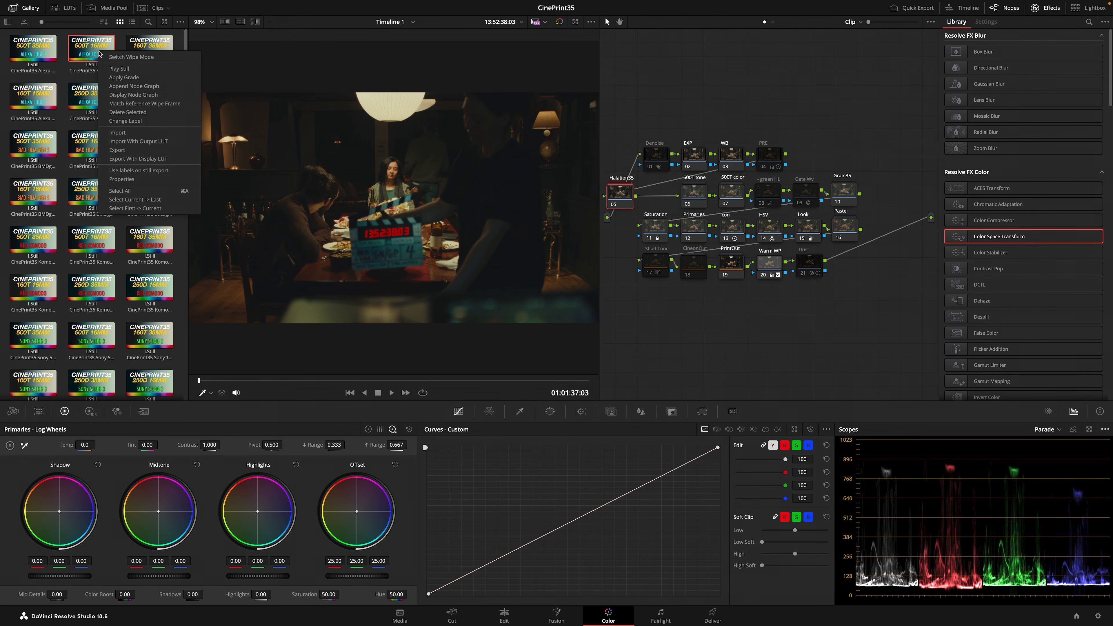
click(132, 97)
drag(497, 200, 556, 305)
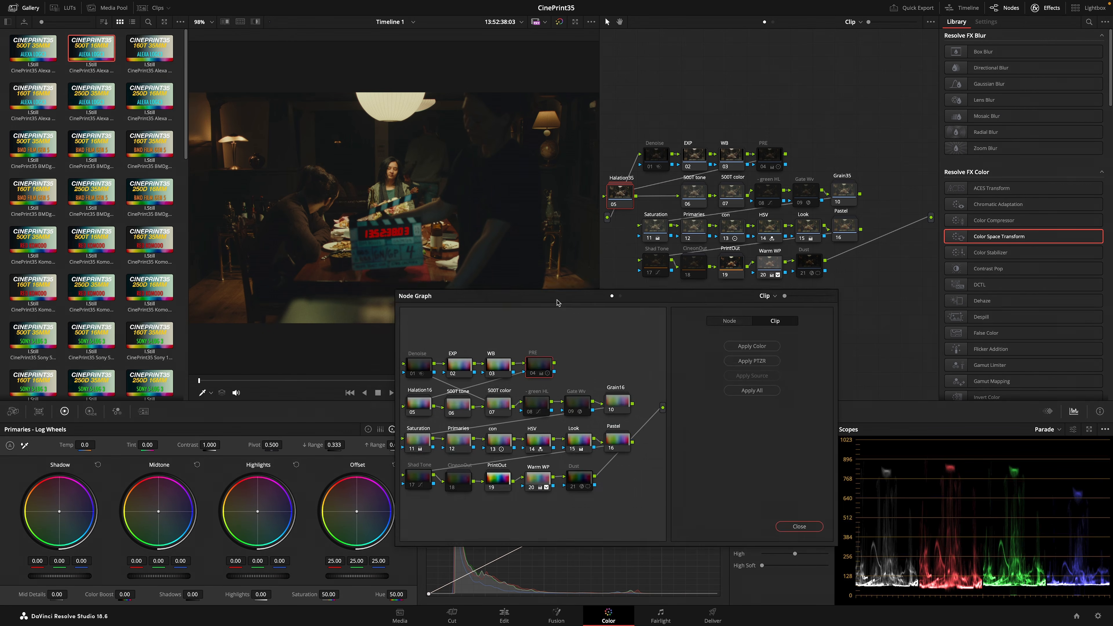
drag(438, 404, 658, 198)
click(800, 527)
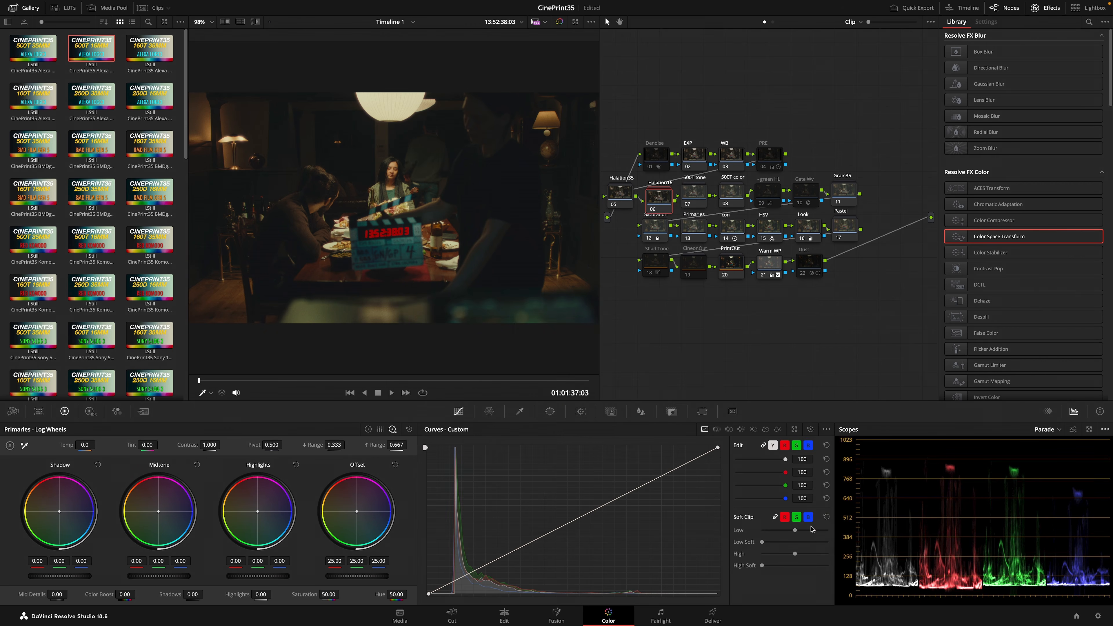
Step: Delete the Halation35 node, align Halation16 in its place, and close the gallery
click(616, 197)
key(Delete)
drag(658, 203, 655, 200)
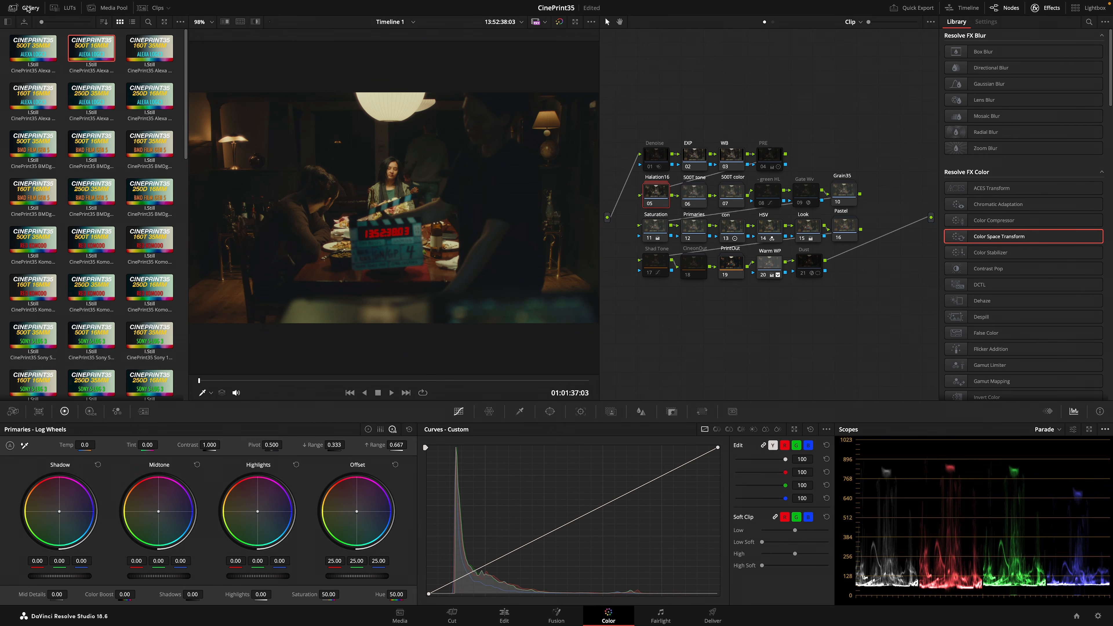
click(29, 8)
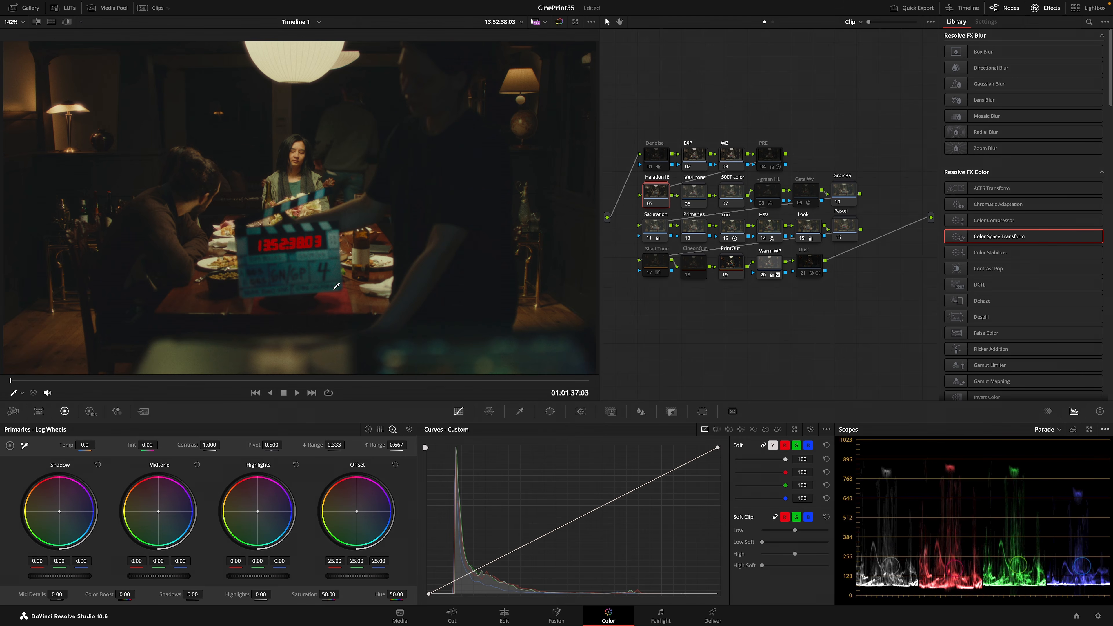
Step: Enable the Shad Tone node and view the clip full screen
click(658, 264)
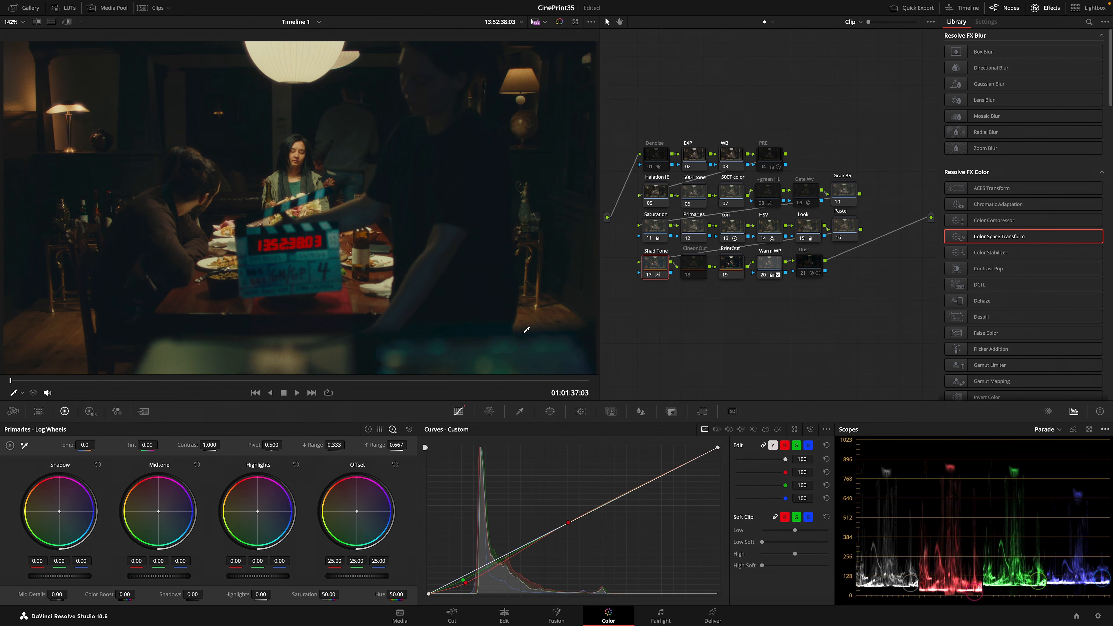
key(ctrl+f)
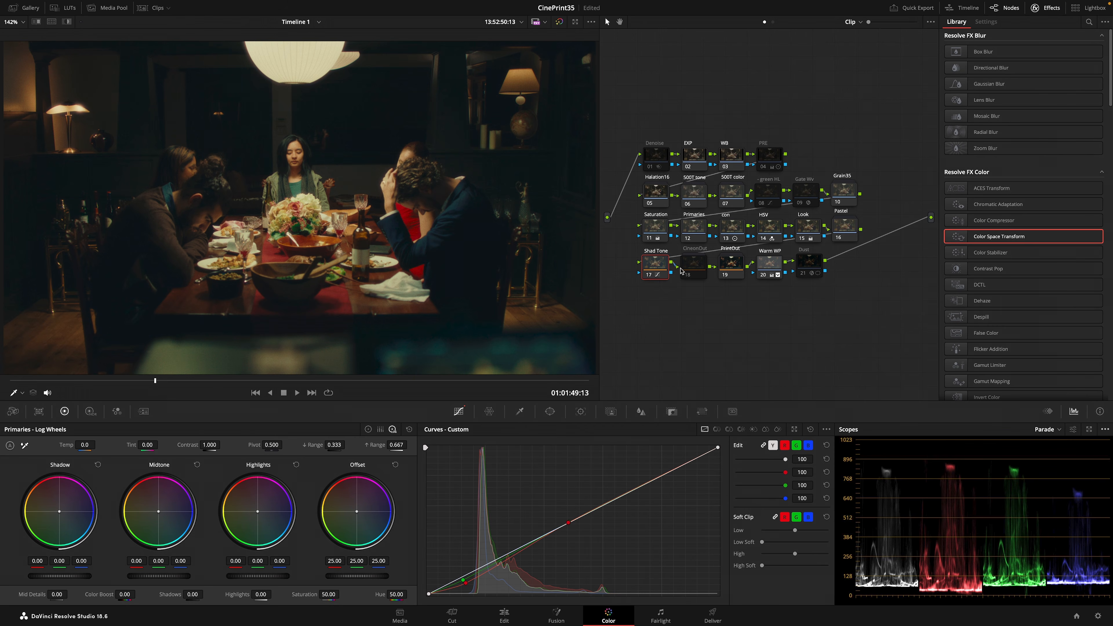
Step: Open the Halation16 compound node and view the frame at 01:01:41:13 enlarged around the seated woman
click(656, 194)
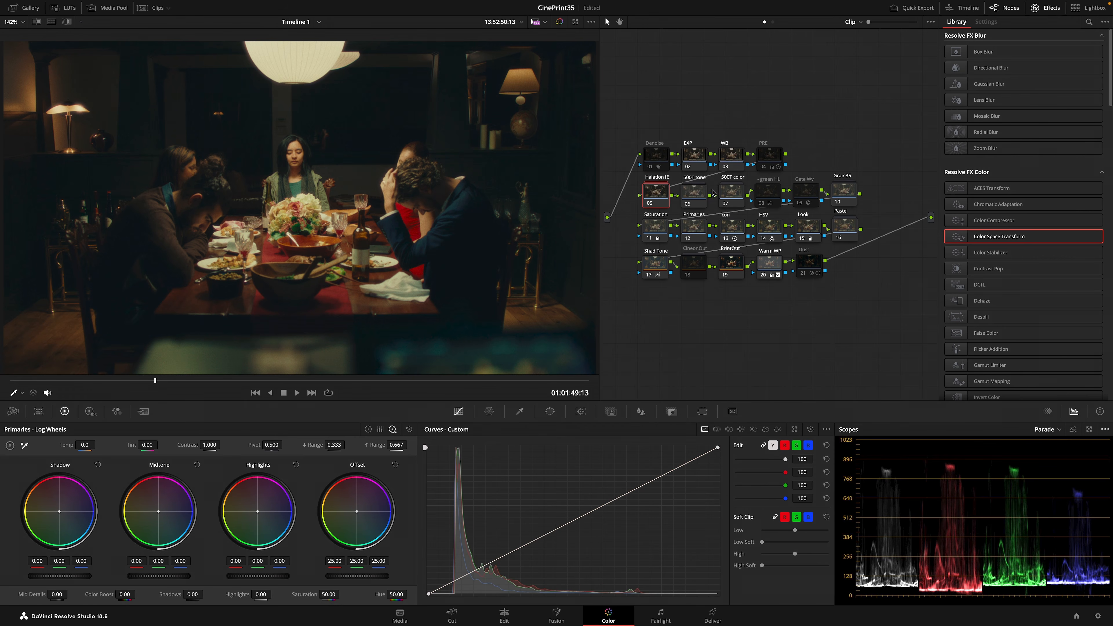
right_click(659, 193)
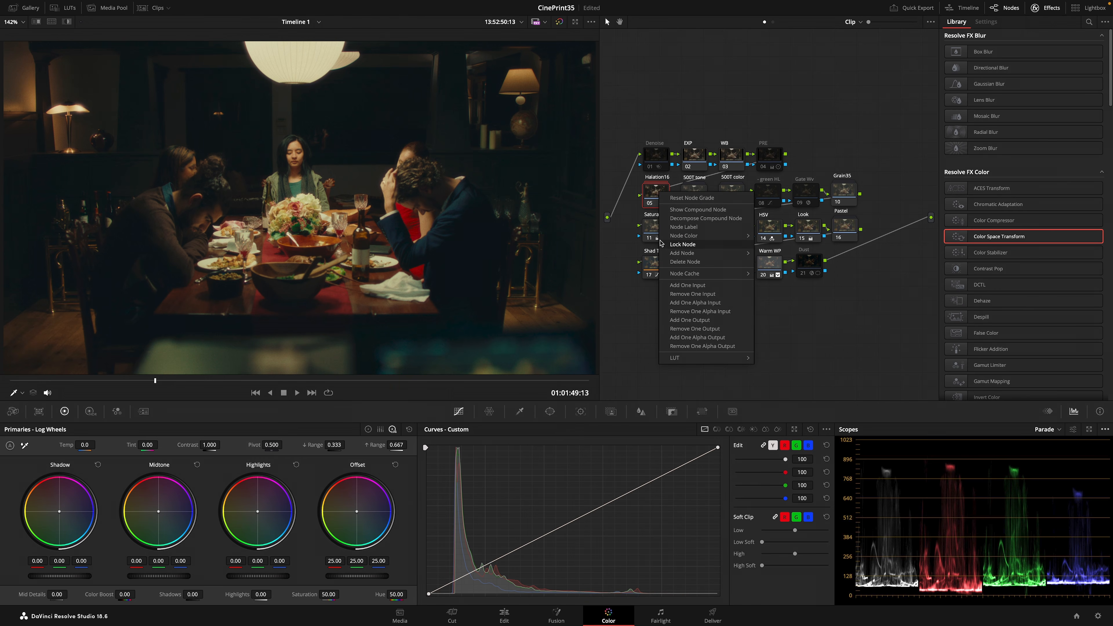
click(682, 210)
drag(155, 381, 62, 402)
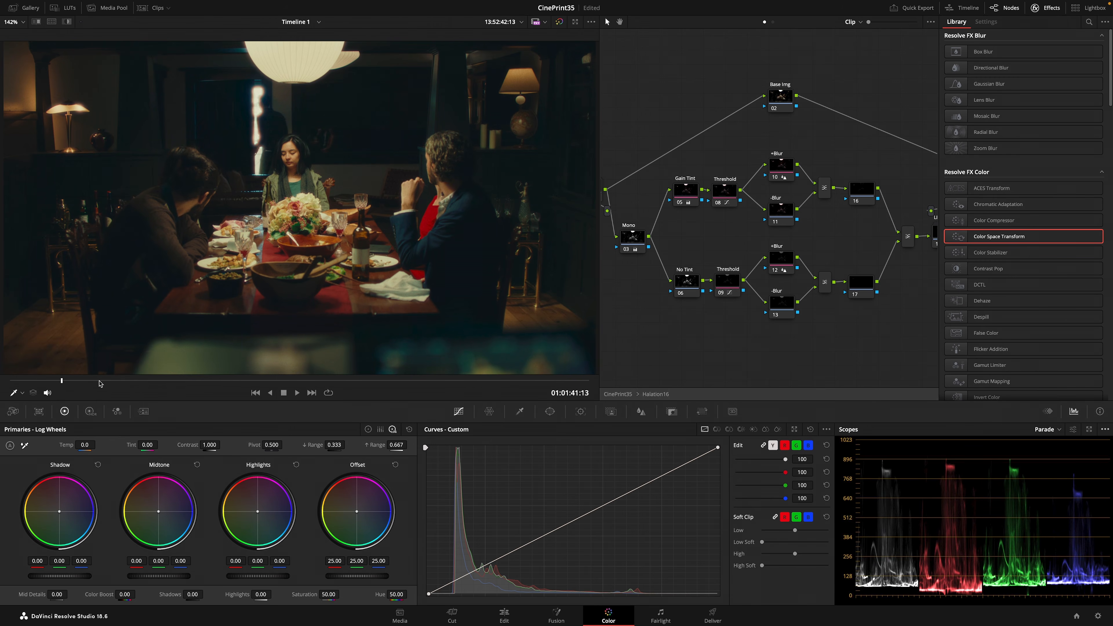
scroll(355, 305, up, 8)
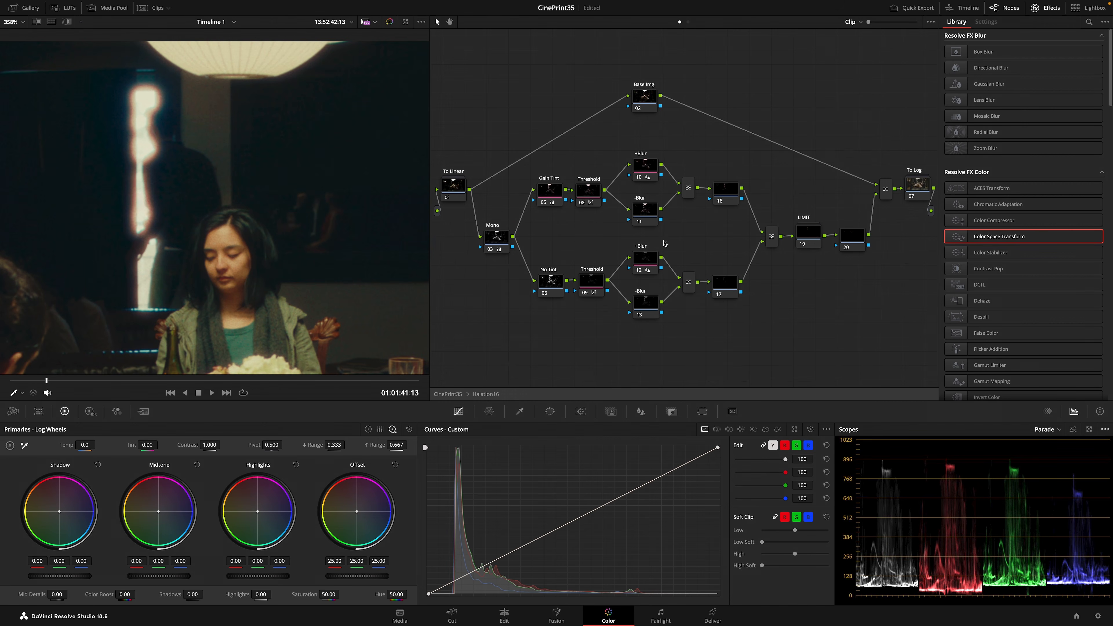
Step: Compare the blur radius settings of the two +Blur nodes, 10 and 12, inside the halation compound
click(652, 261)
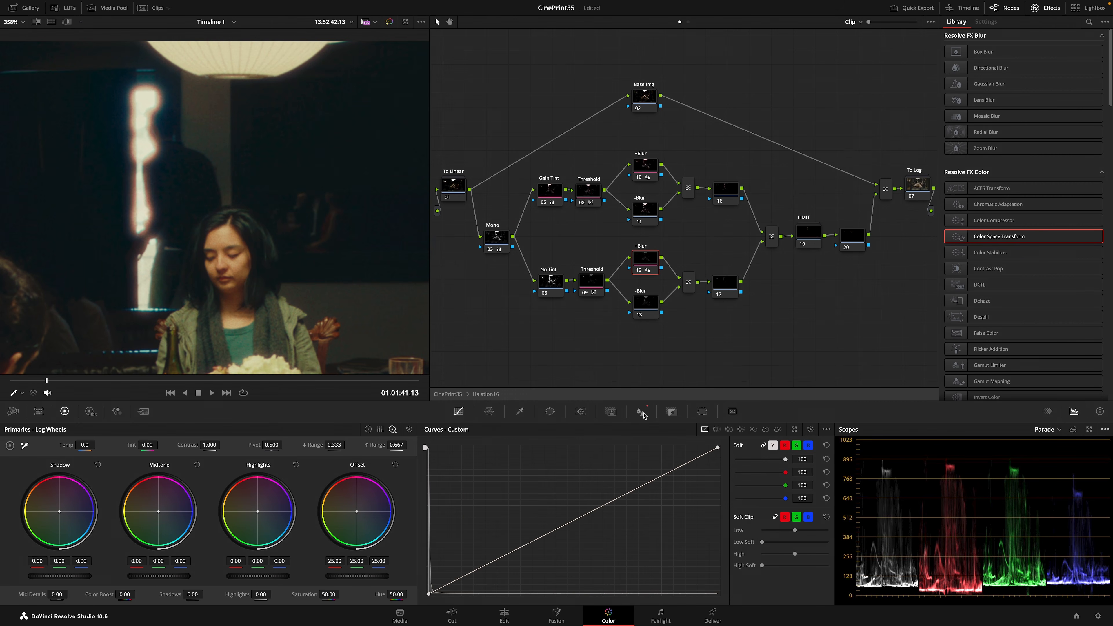
click(641, 413)
click(644, 166)
click(647, 268)
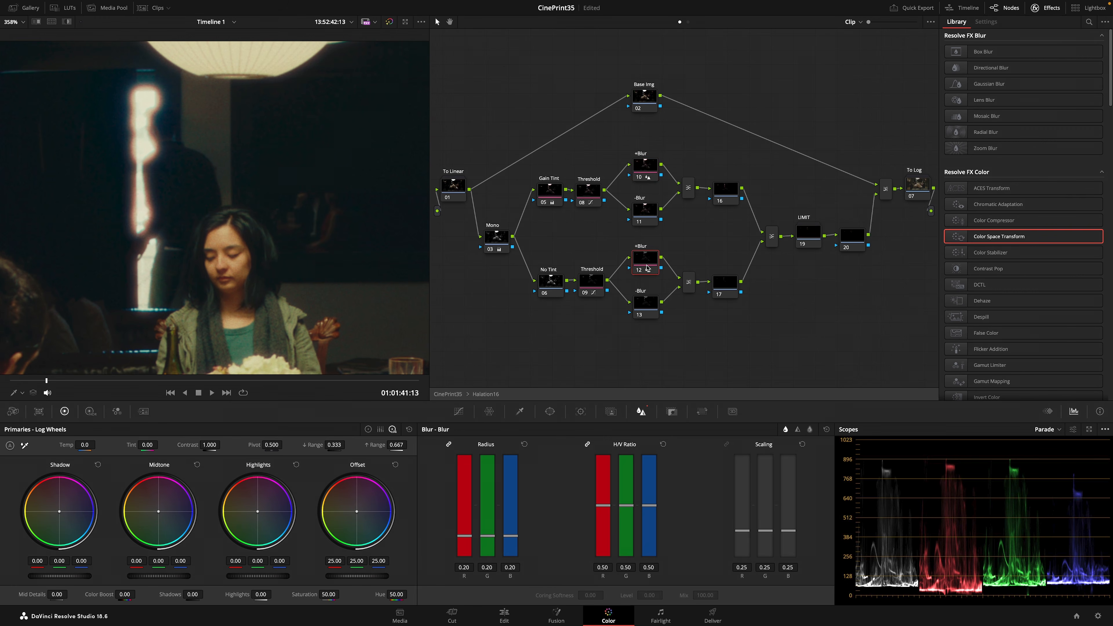
click(648, 172)
click(645, 265)
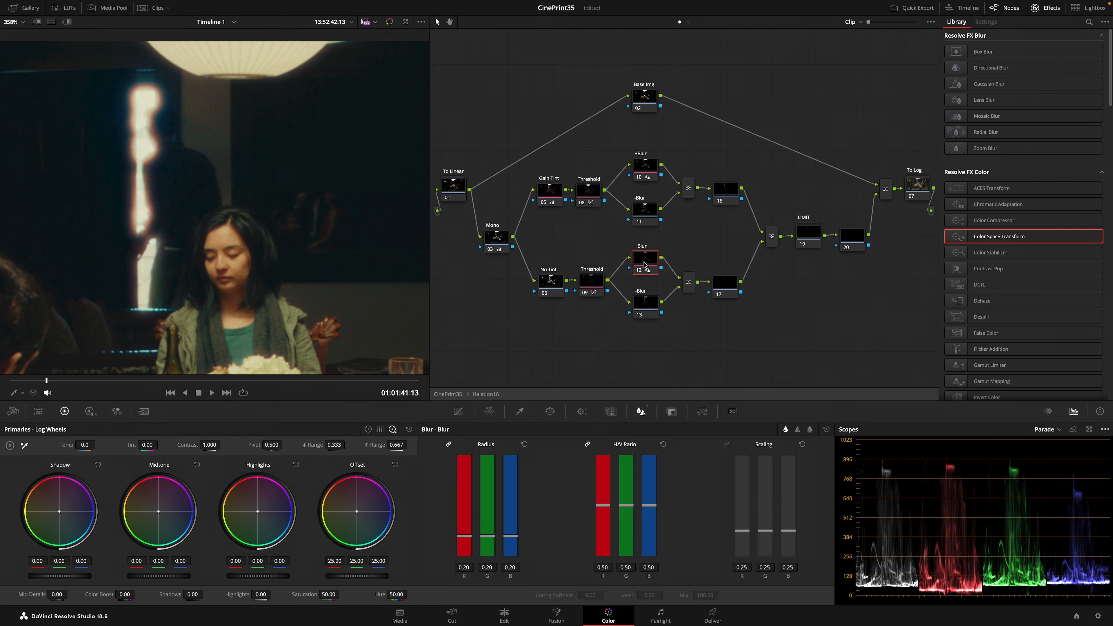
click(645, 172)
click(647, 259)
click(645, 173)
click(645, 258)
click(646, 167)
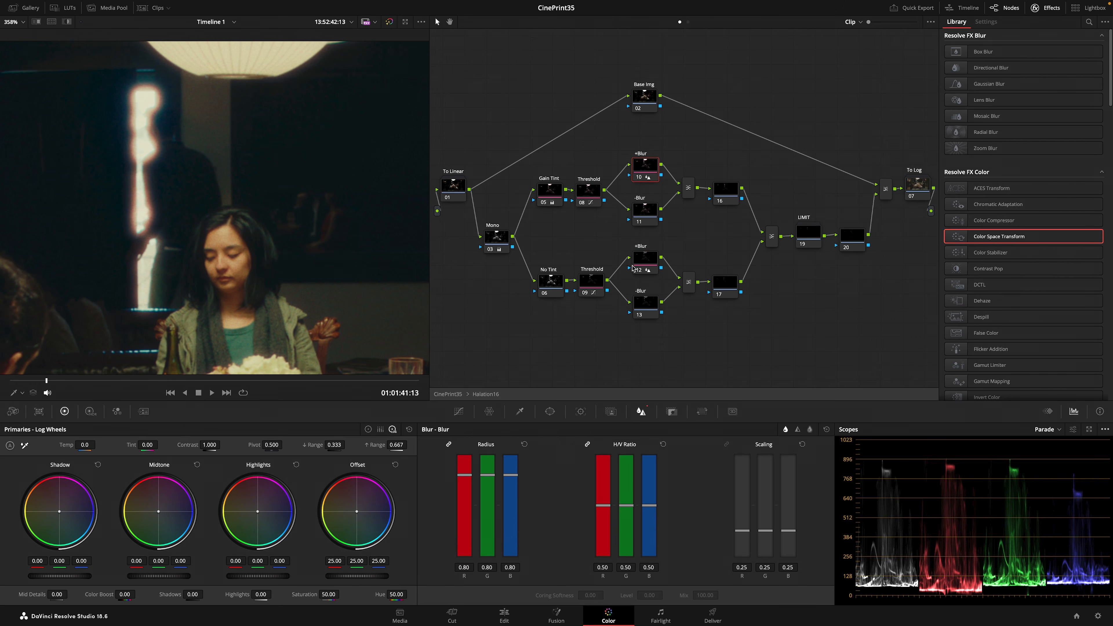
Step: Set the blur radius to 0.60 on +Blur node 10 and to 0.40 on +Blur node 12
click(648, 263)
drag(510, 568, 511, 568)
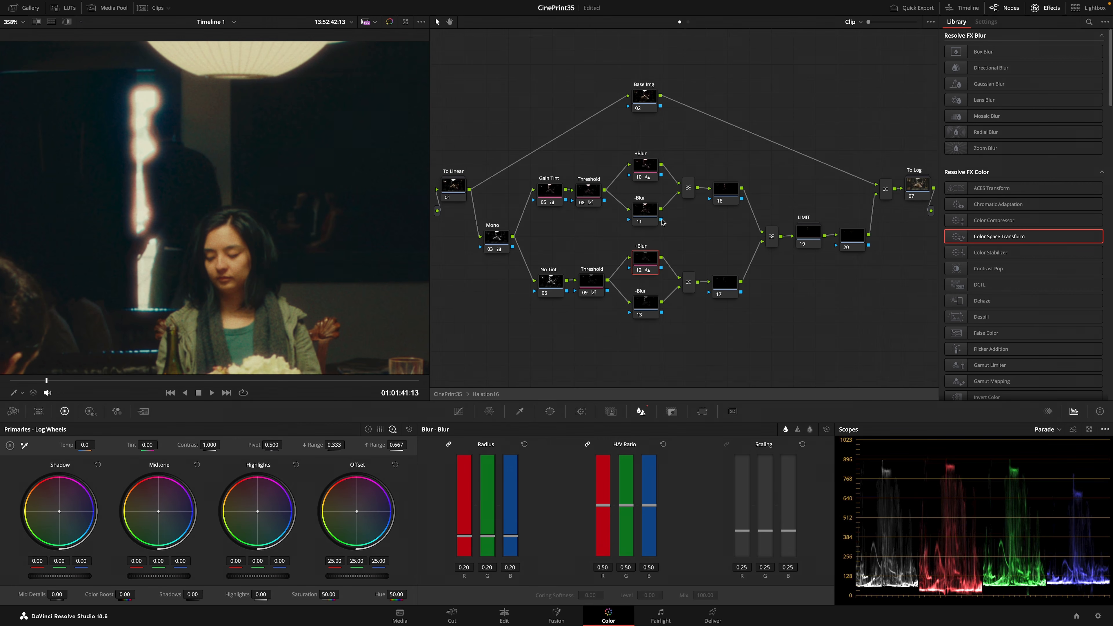
click(650, 168)
drag(510, 568, 489, 568)
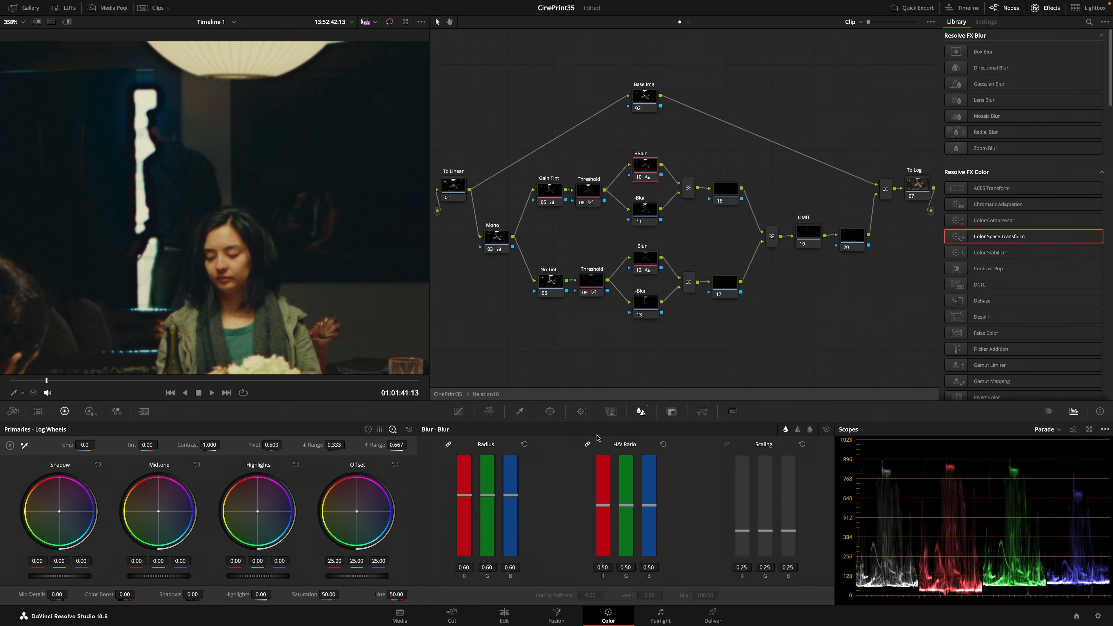
click(644, 263)
drag(512, 569, 526, 570)
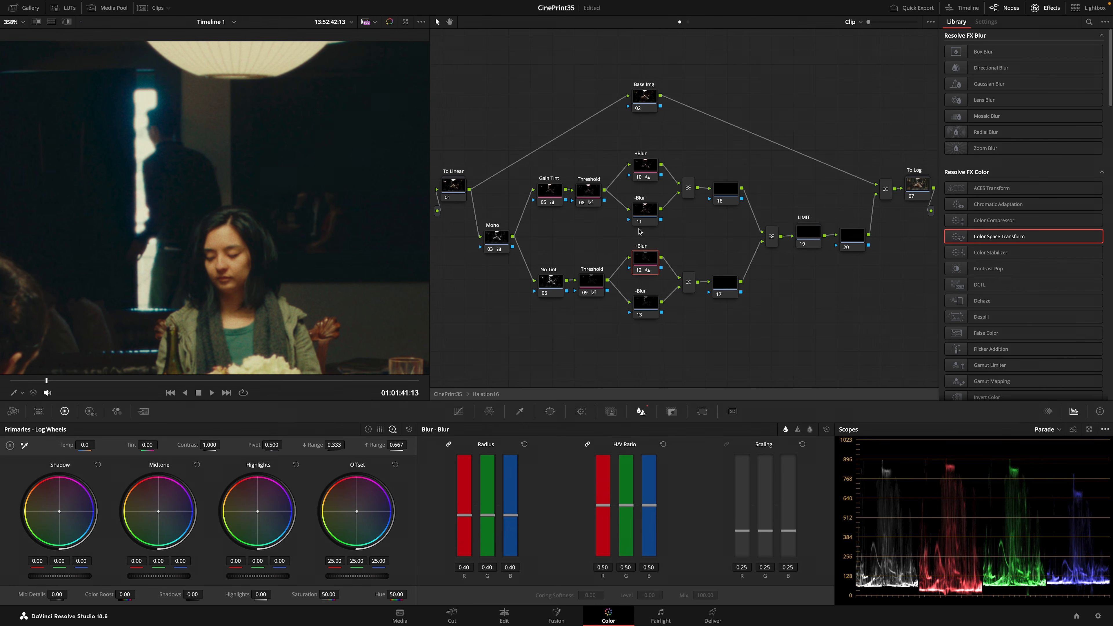
Step: Set the blur radius to 1.00 on +Blur node 10 and to 0.00 on +Blur node 12
click(647, 168)
click(646, 250)
click(653, 171)
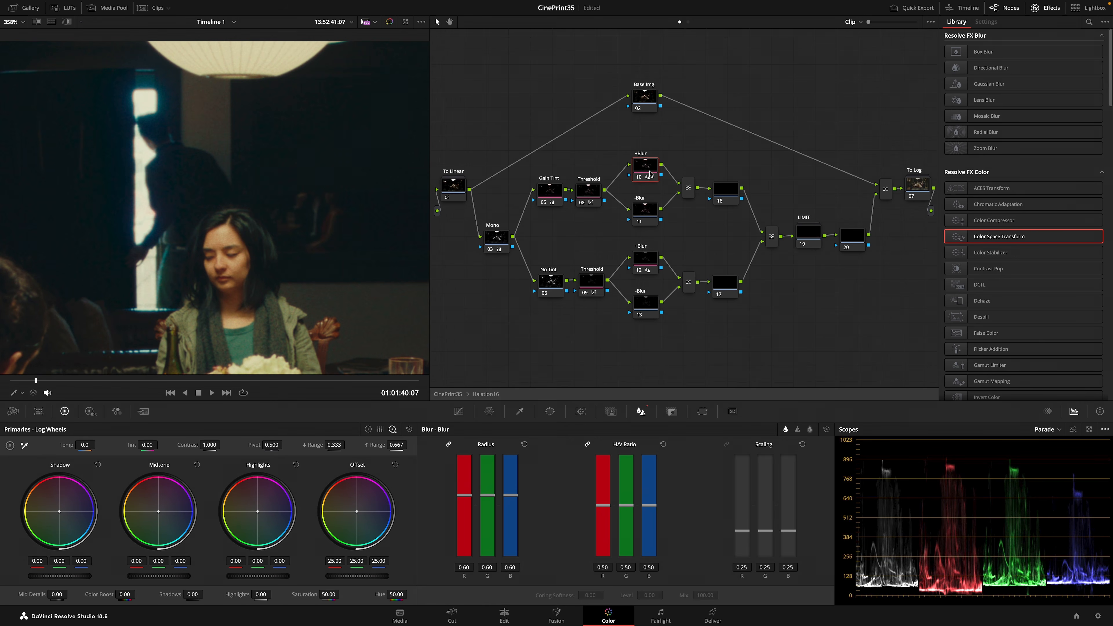
drag(517, 567, 556, 566)
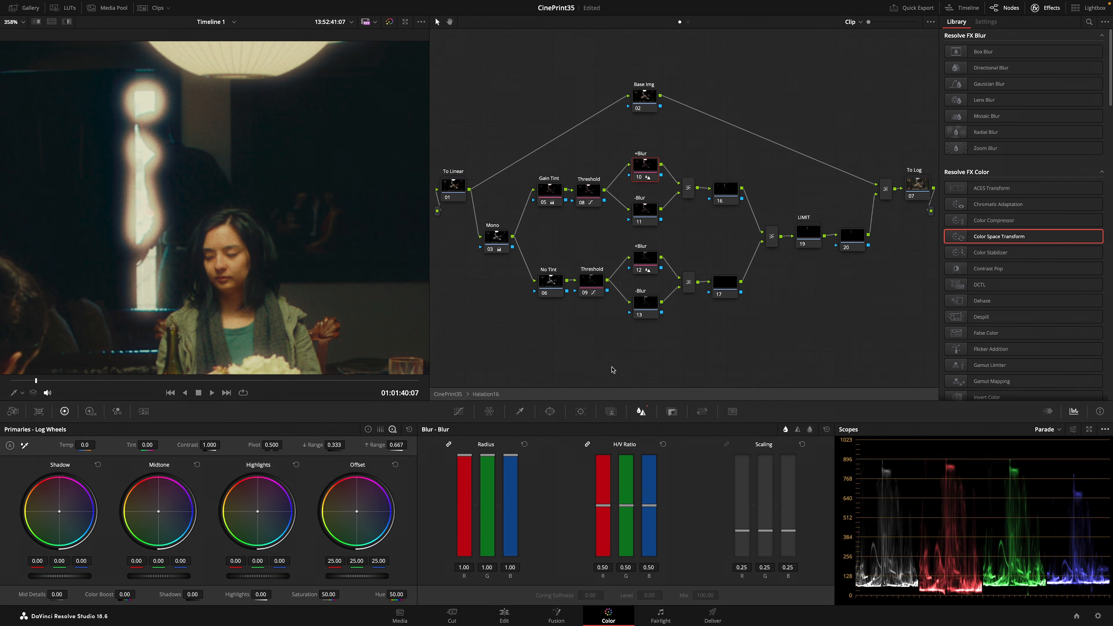
click(651, 261)
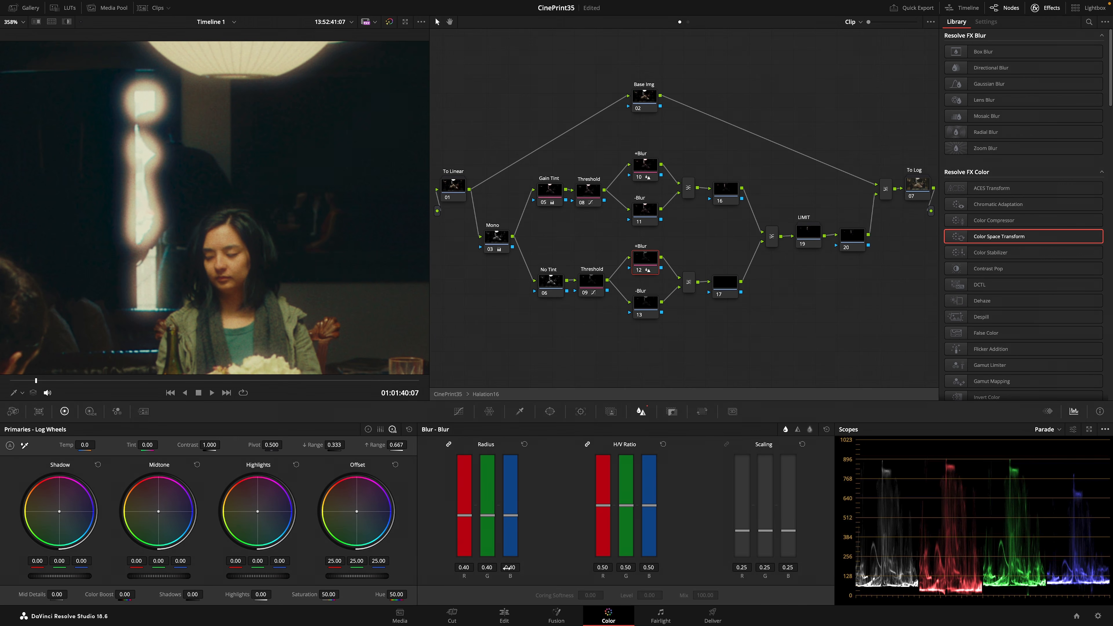
drag(506, 567, 489, 567)
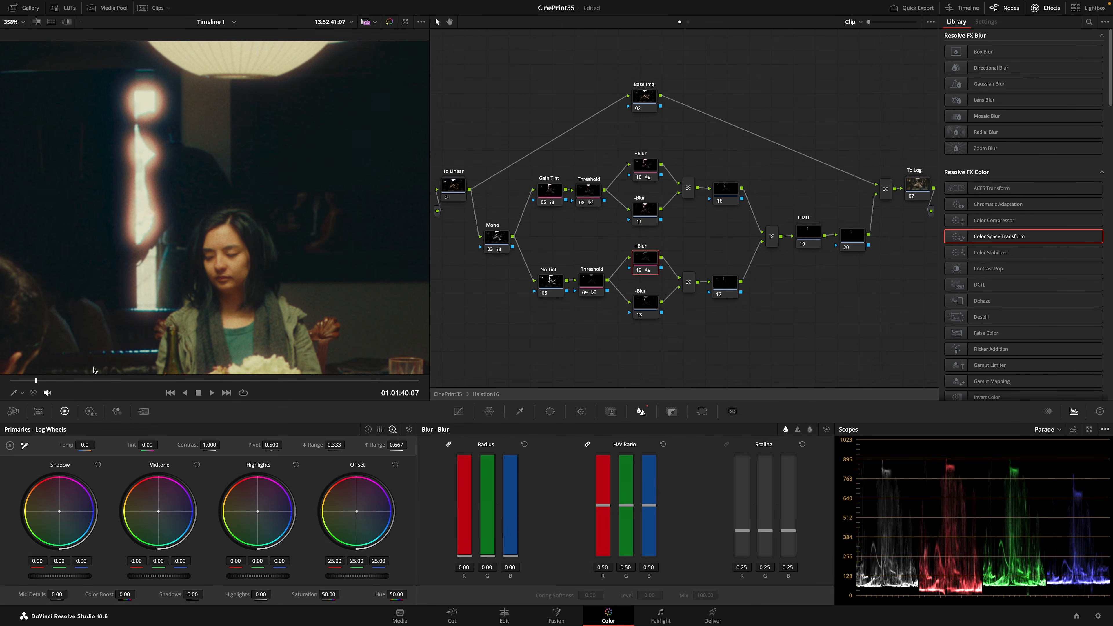
Step: Play the enlarged clip from near its start to examine the halation around the bright window and lamp
drag(35, 381, 26, 381)
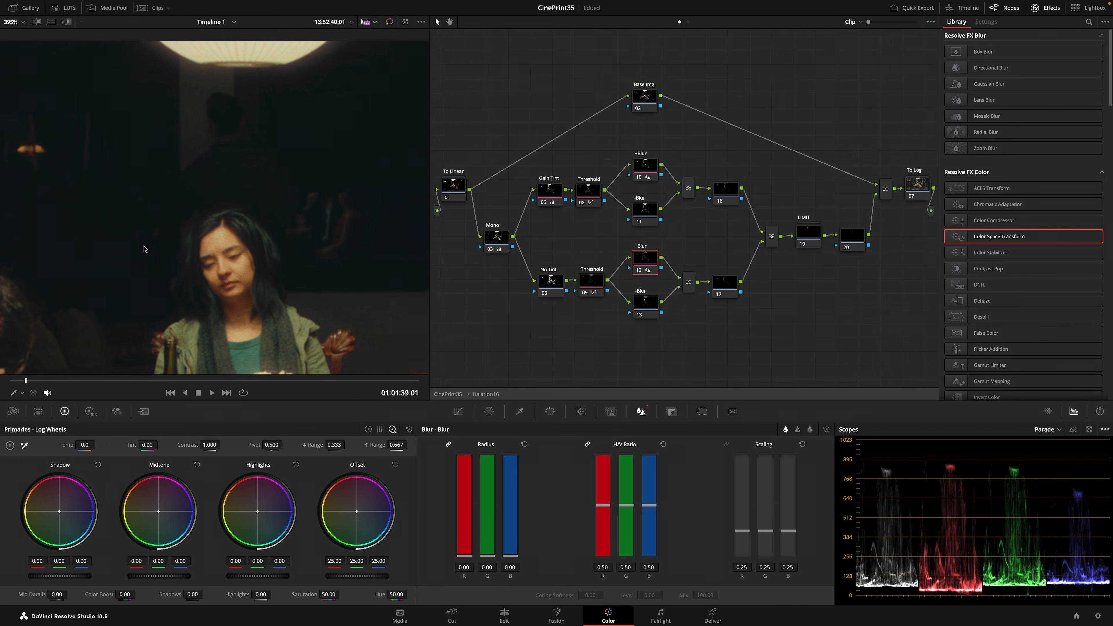
scroll(14, 358, up, 1)
key(space)
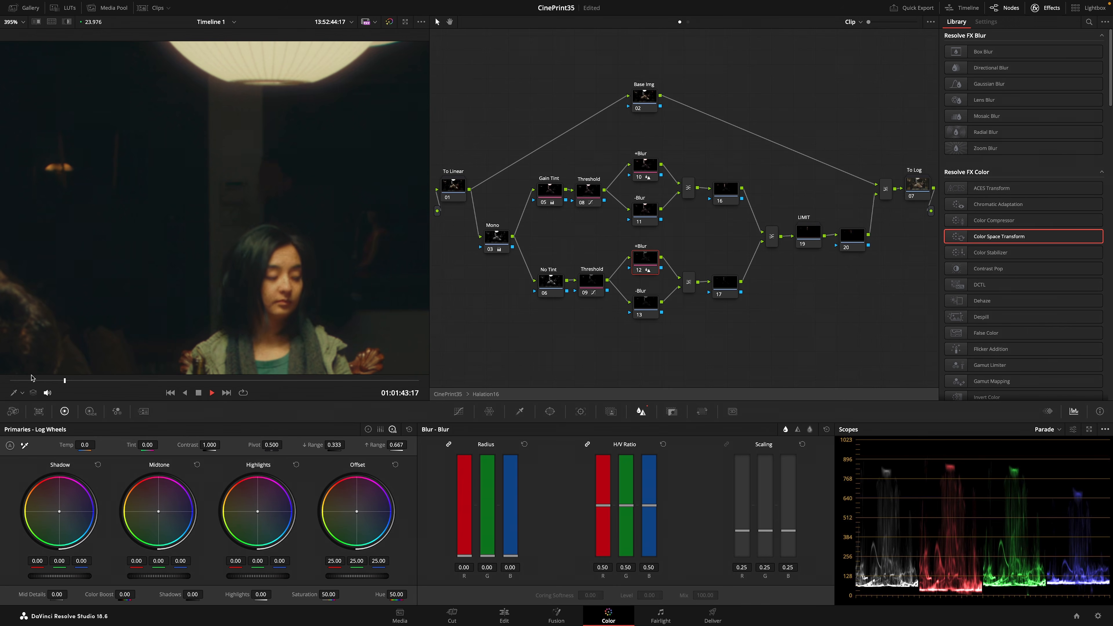
click(16, 381)
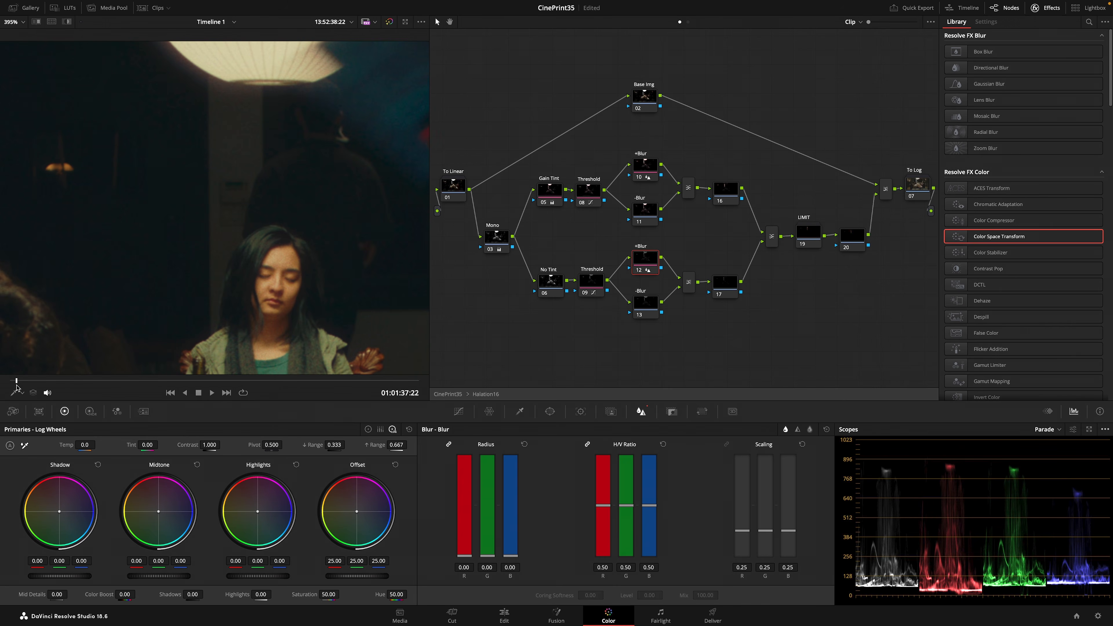
key(space)
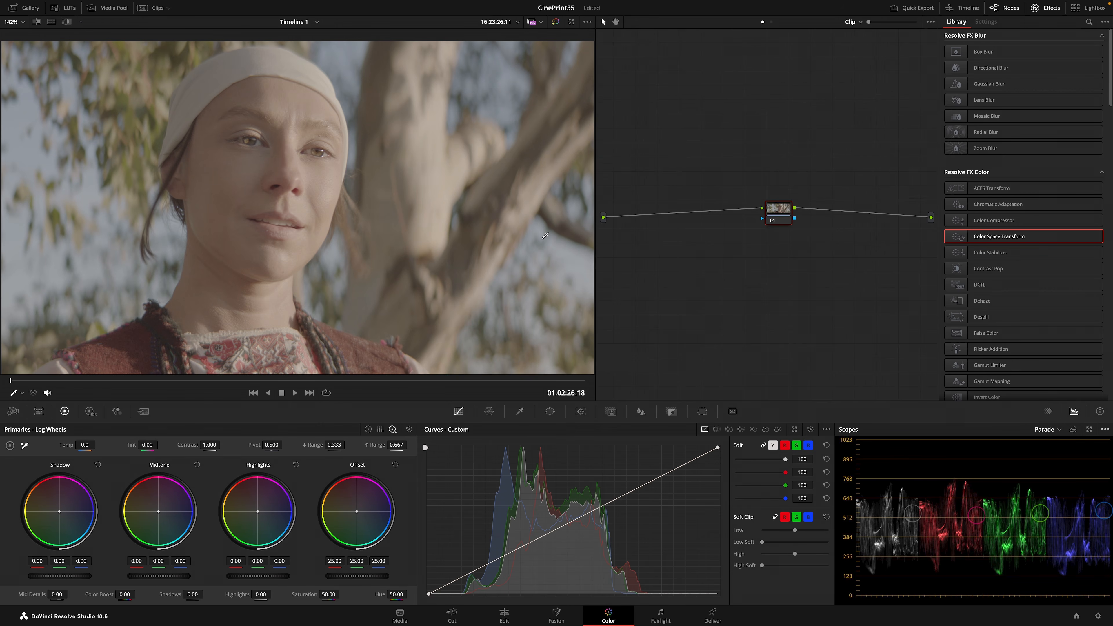
Step: Apply the CinePrint35 160T 35mm Alexa PowerGrade to the headscarf portrait clip
click(29, 9)
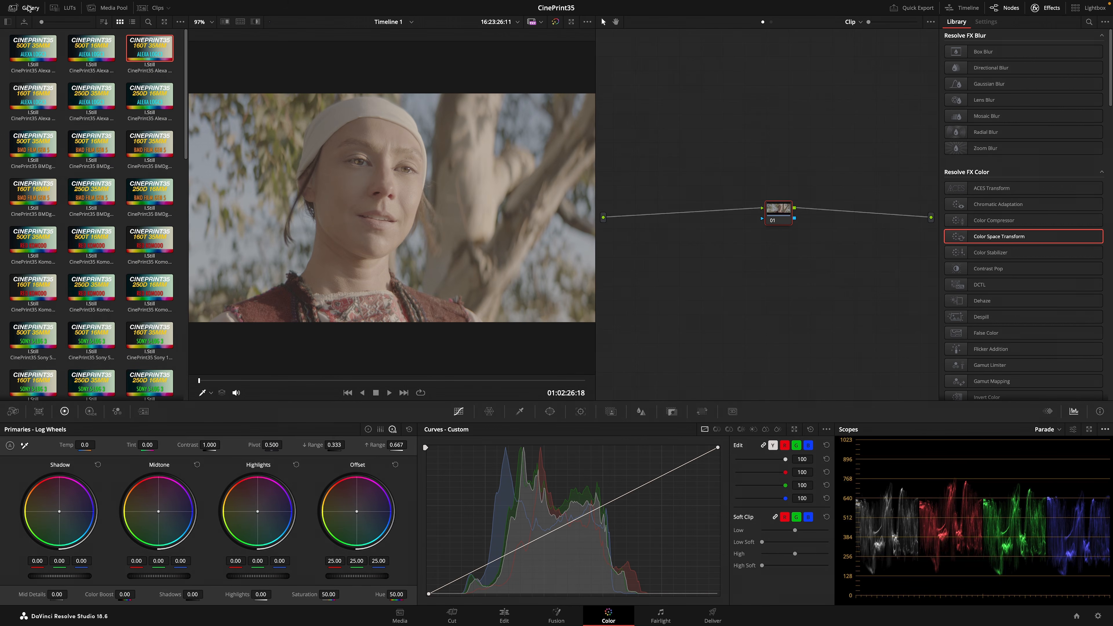
middle_click(152, 48)
click(26, 8)
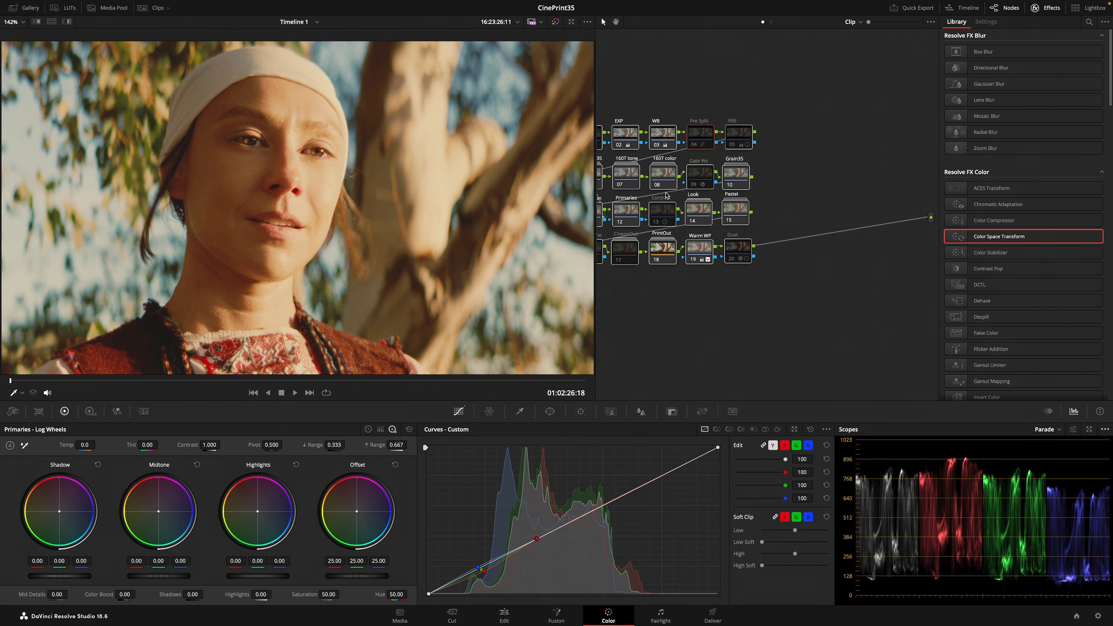
Step: Cool the white balance on WB node 03 by setting its offset to 22.10, 24.74 and 26.44
click(707, 178)
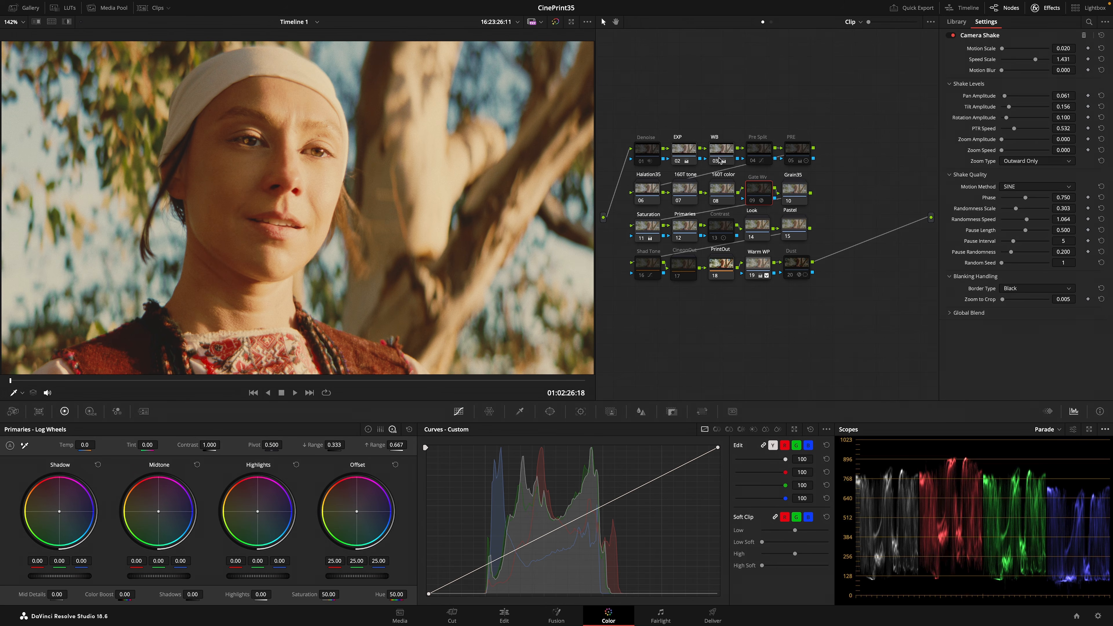
click(718, 158)
drag(357, 514, 356, 513)
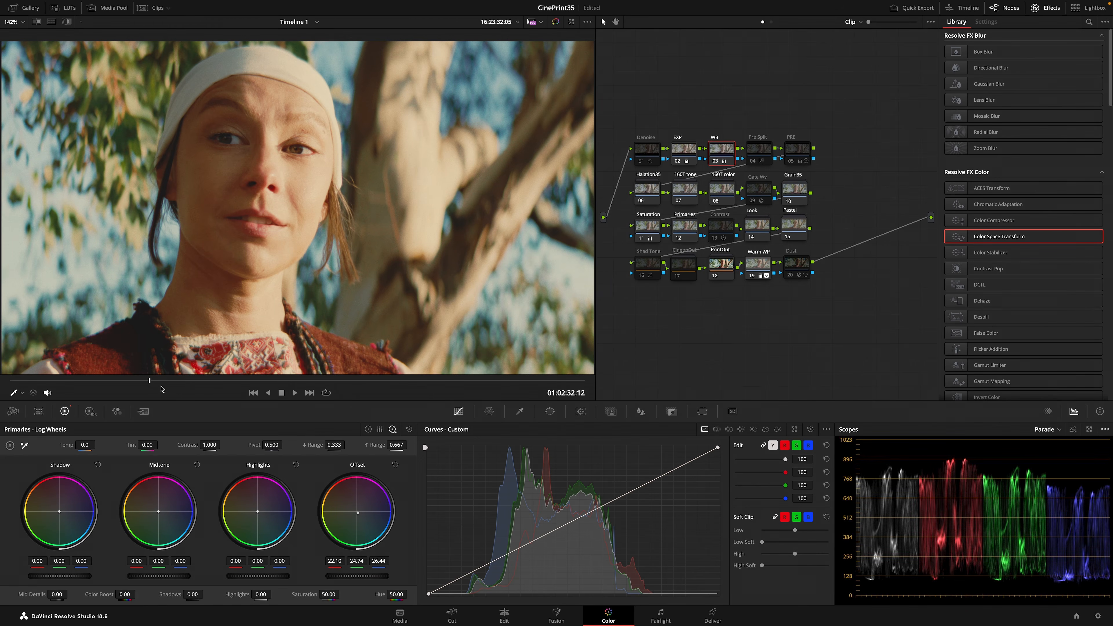
Step: Compare the enlarged face at the start of the clip with Halation35 node 06 on and off
drag(162, 381, 10, 382)
scroll(313, 261, up, 5)
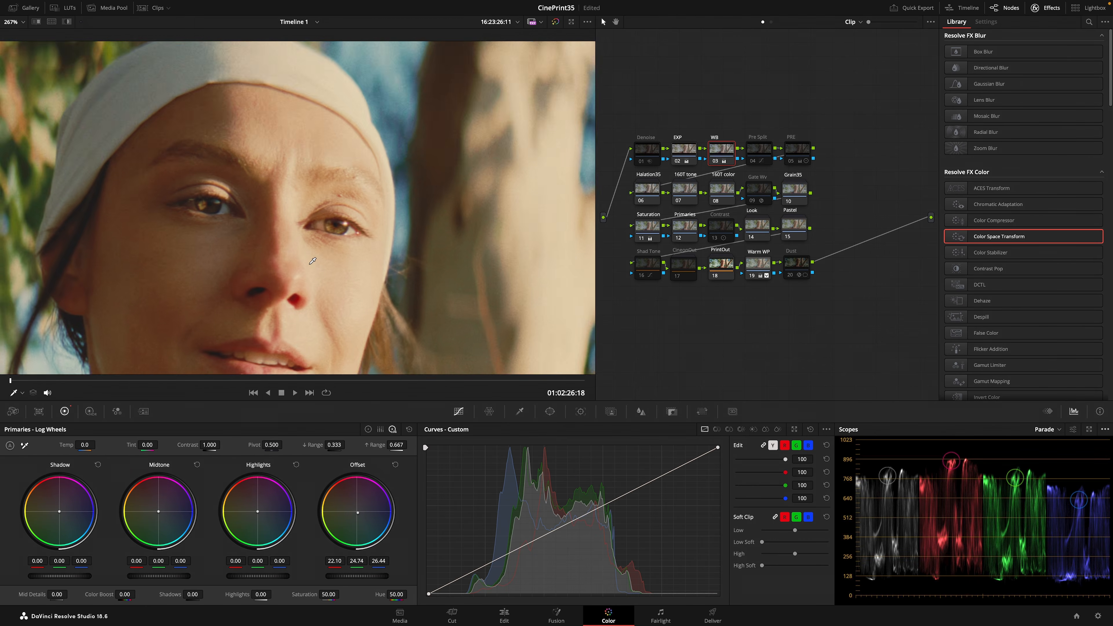
scroll(313, 261, up, 5)
click(645, 187)
key(super+d)
key(super+d)
key(super+d)
key(super+d)
key(super+d)
key(super+d)
key(super+d)
key(super+d)
Step: Play the enlarged clip to examine the halation in motion, then fit the image and return to the start
key(space)
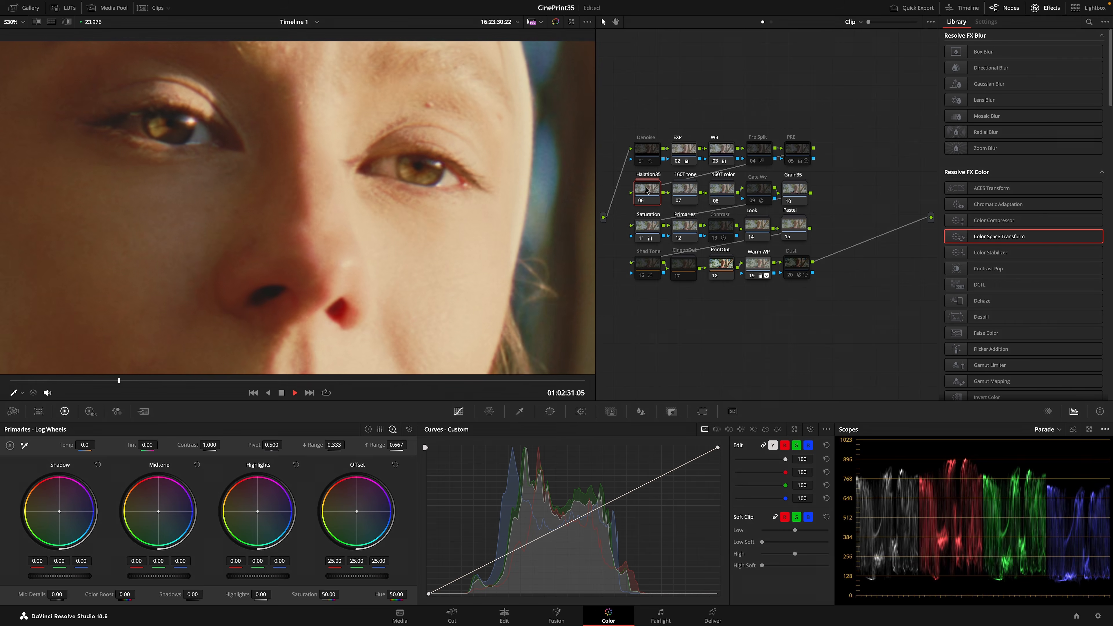
key(space)
click(15, 22)
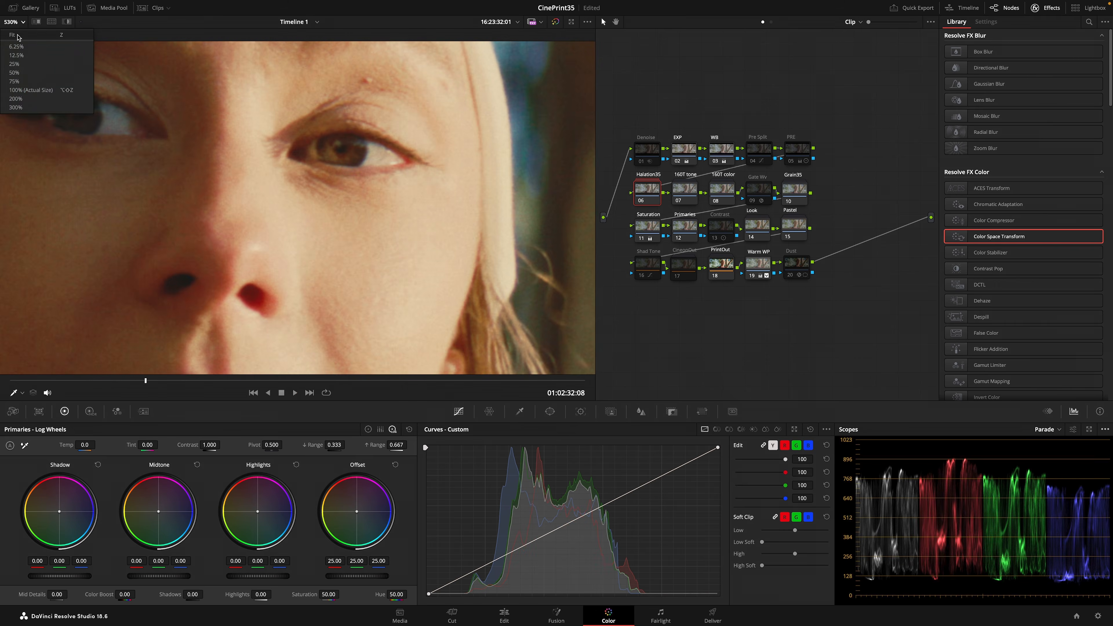
click(16, 35)
drag(132, 380, 6, 381)
Step: Enable PRE node 05 and Contrast node 13, and set the Contrast node's contrast to 1.212
click(798, 149)
key(ctrl+d)
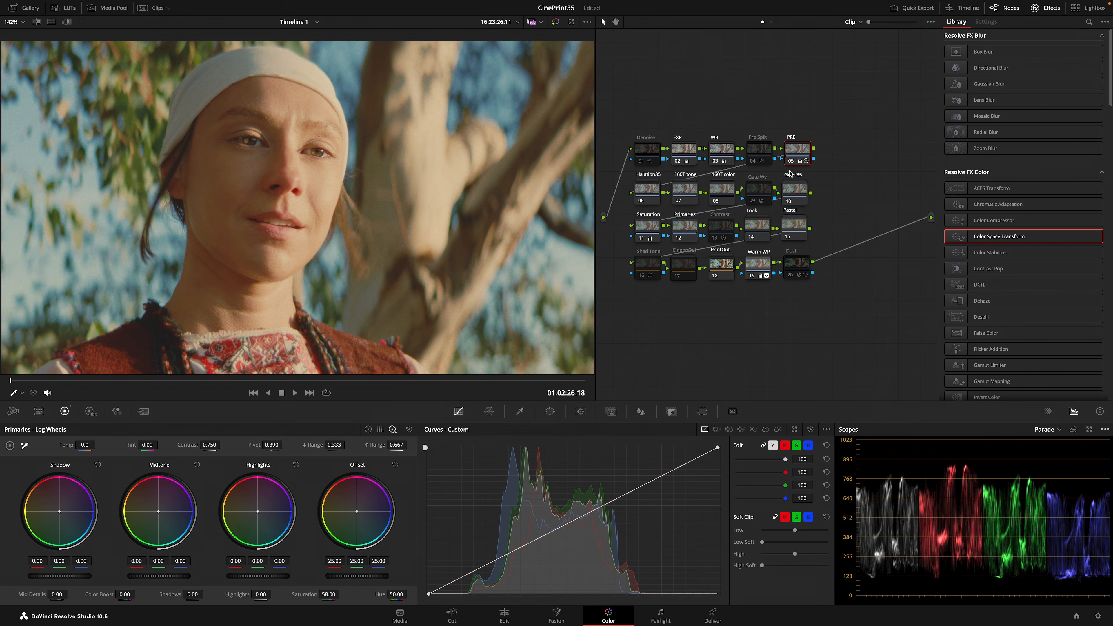
click(728, 228)
key(ctrl+d)
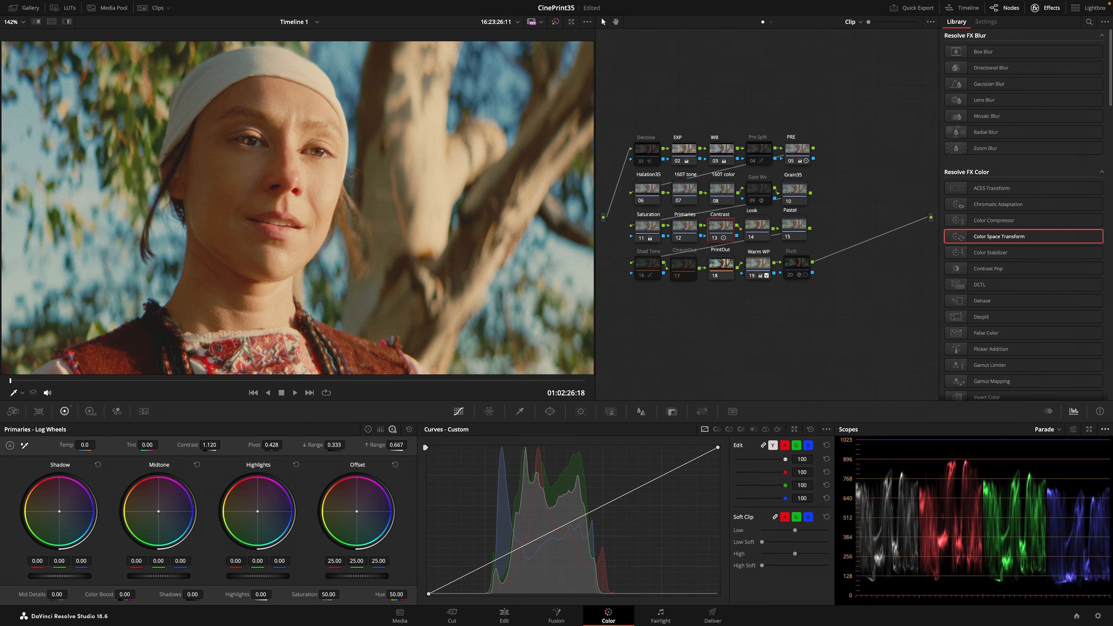
drag(210, 444, 223, 445)
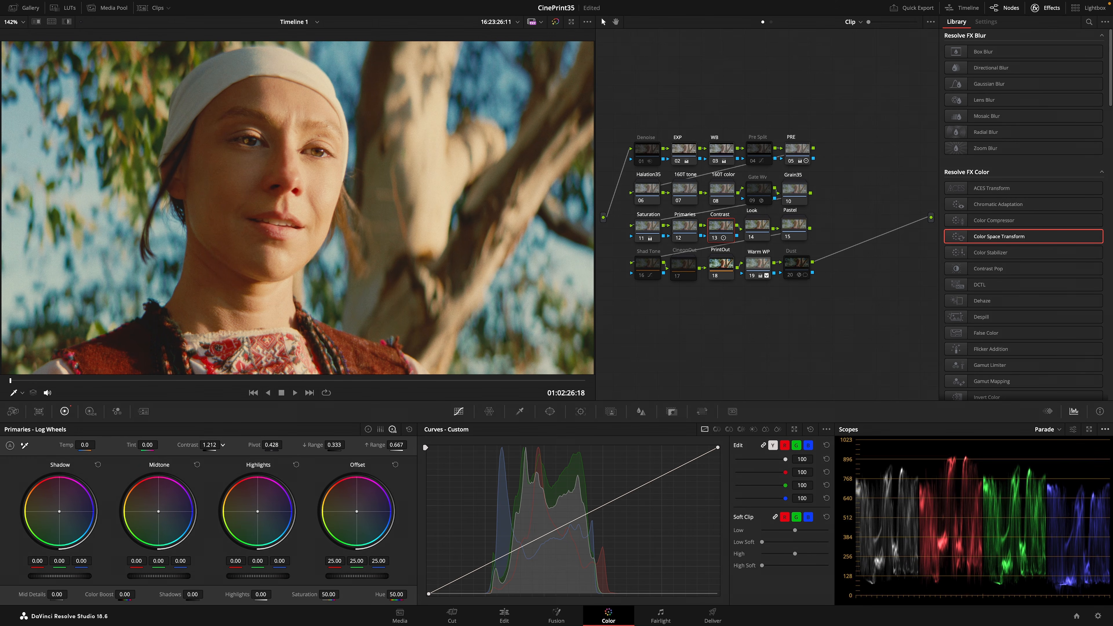
Step: Set Saturation node 11 to a saturation of 51.80 and the offset of WB node 03 to 21.98, 24.71 and 26.38
click(647, 225)
drag(329, 594, 325, 594)
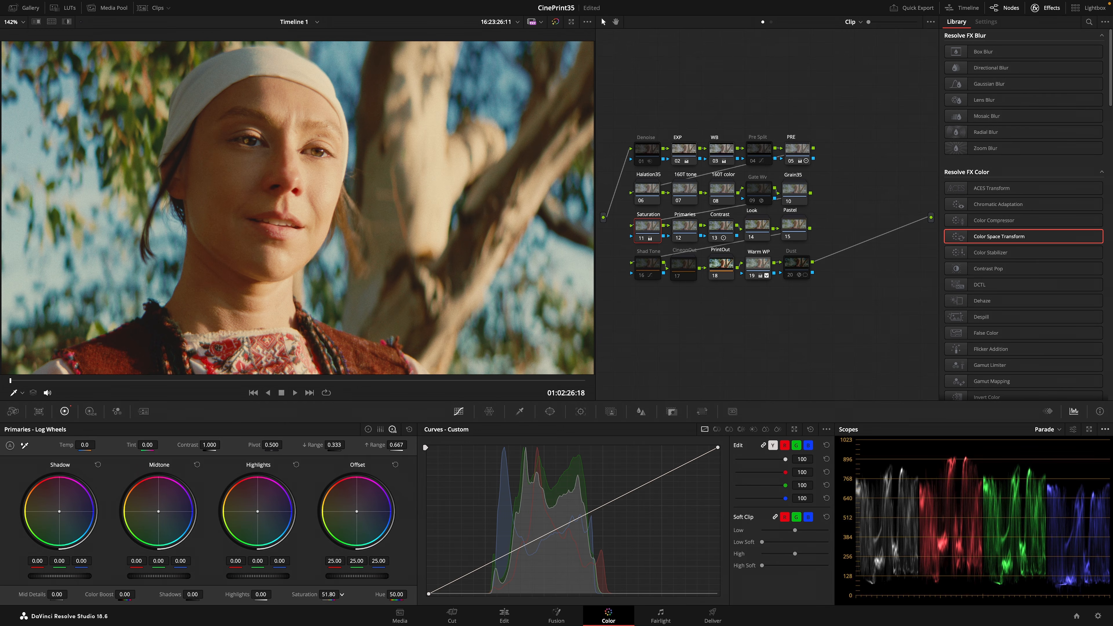
click(722, 151)
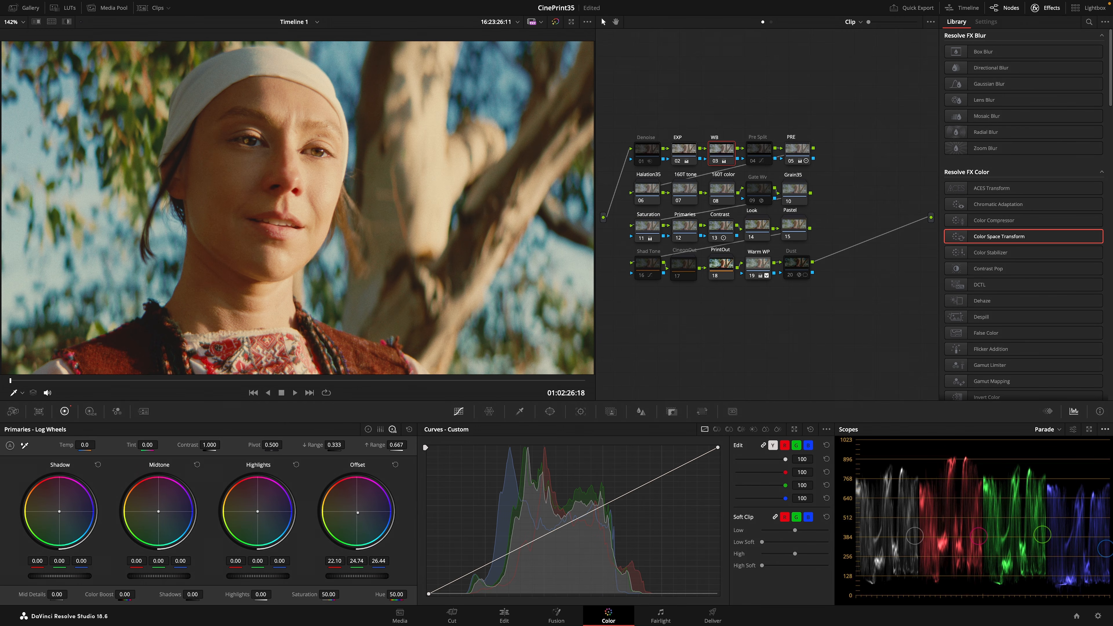
drag(357, 512, 358, 513)
Step: Set the key output gain of Warm WP node 19 to 1.000
click(672, 411)
click(736, 519)
text(1)
key(Return)
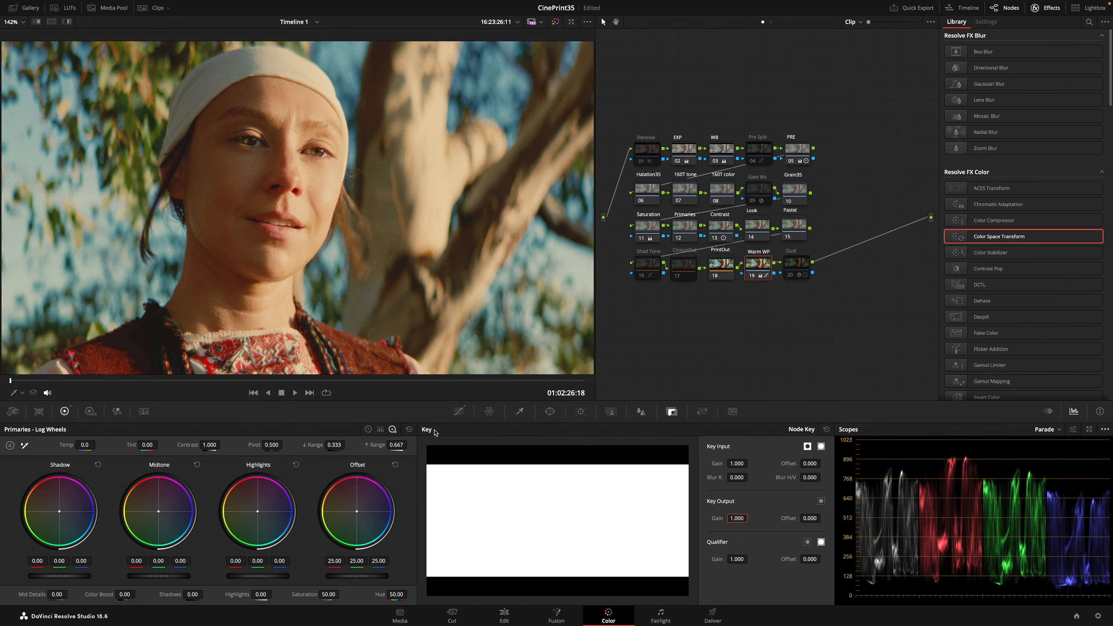
Step: Nudge the offset colour balance of WB node 03 slightly further toward blue
click(460, 412)
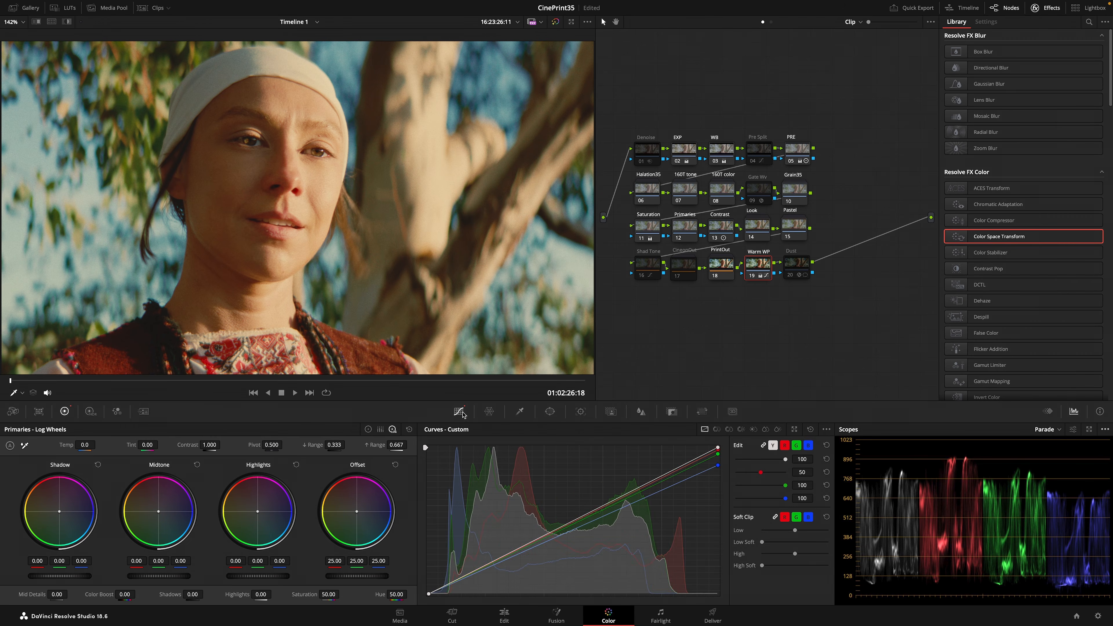
click(720, 150)
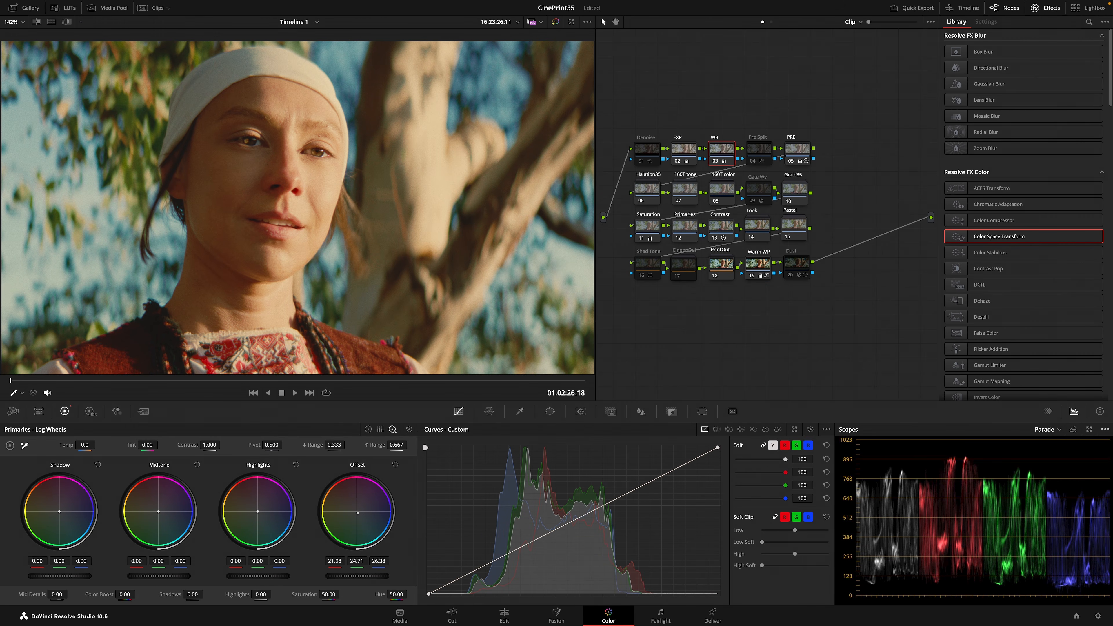
drag(358, 513, 359, 513)
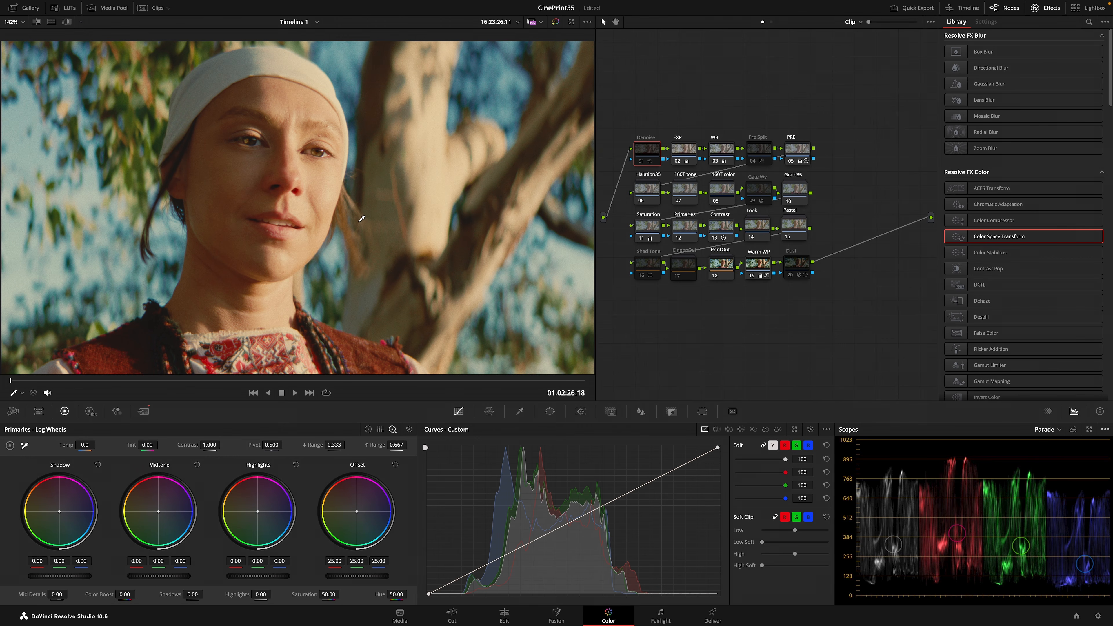
Step: Enable Denoise node 01 and examine the enlarged skin detail
scroll(362, 217, up, 5)
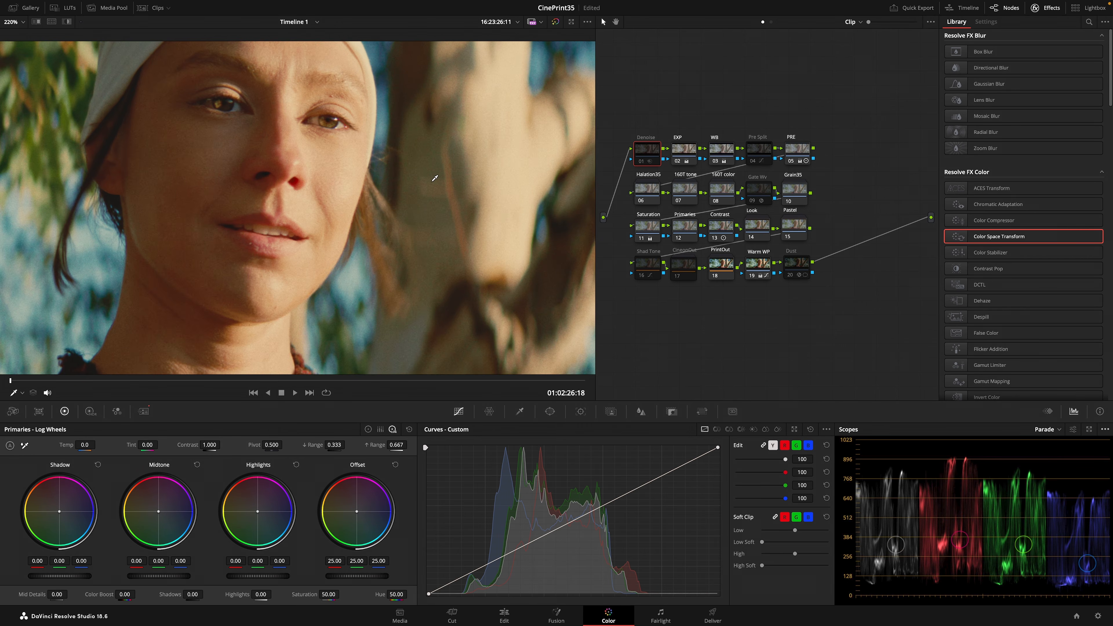
scroll(370, 258, up, 7)
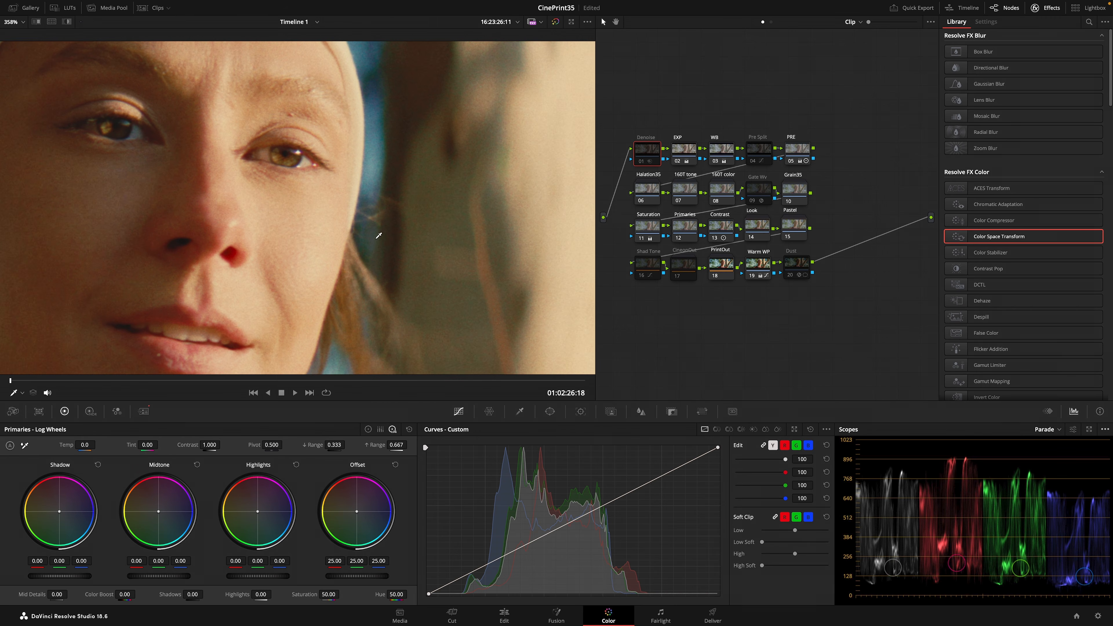
scroll(482, 210, up, 1)
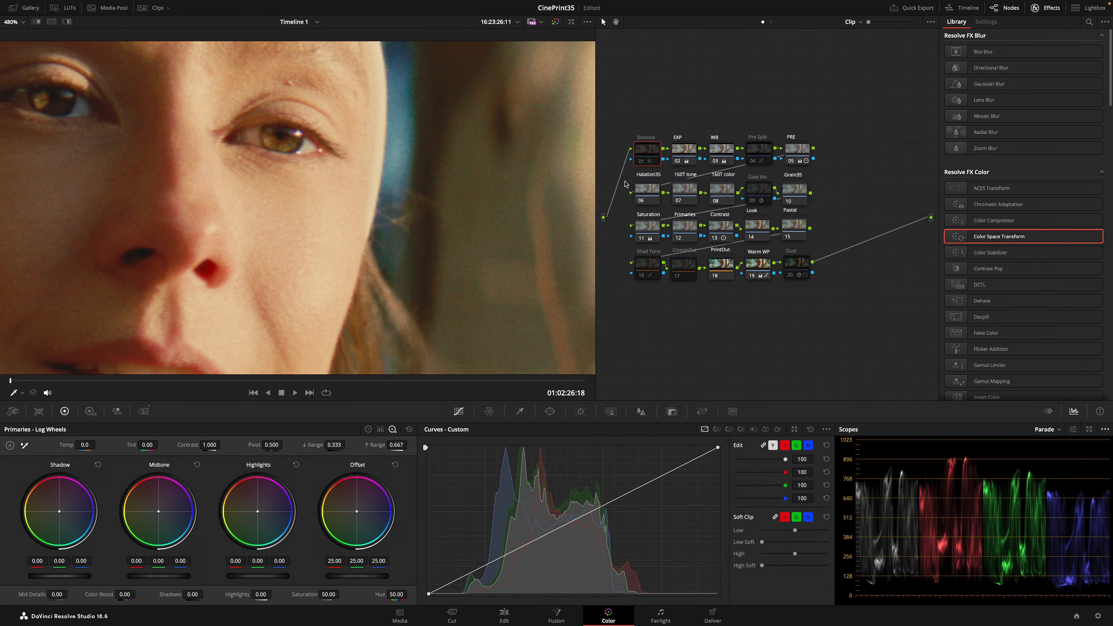
scroll(342, 282, up, 1)
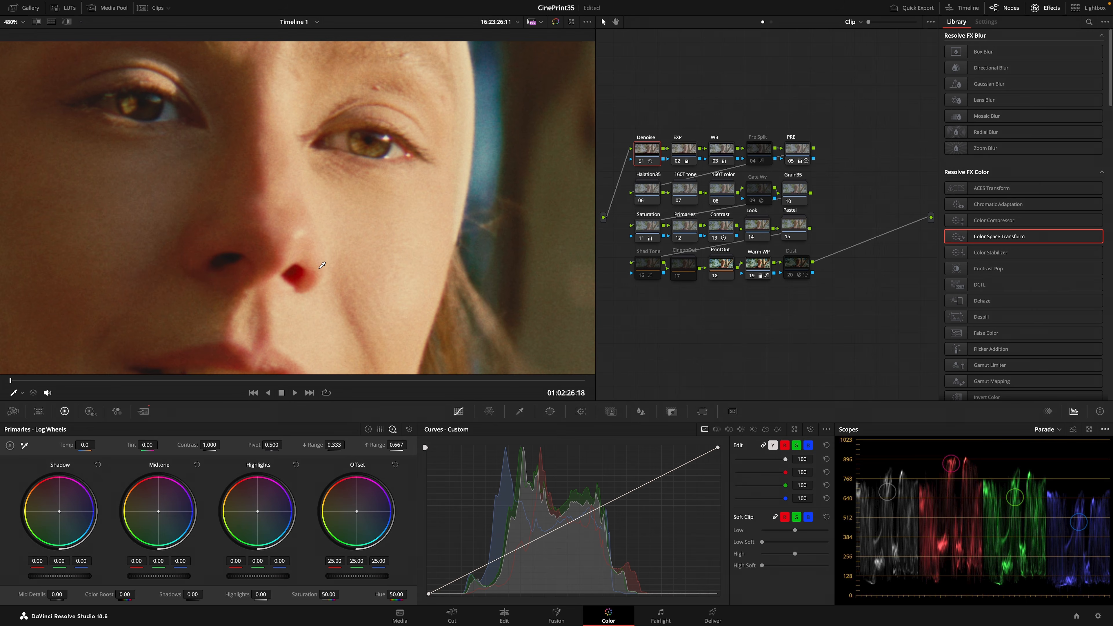
Step: Examine the film grain of Grain35 node 10 on the strongly enlarged face in the enhanced viewer
click(798, 194)
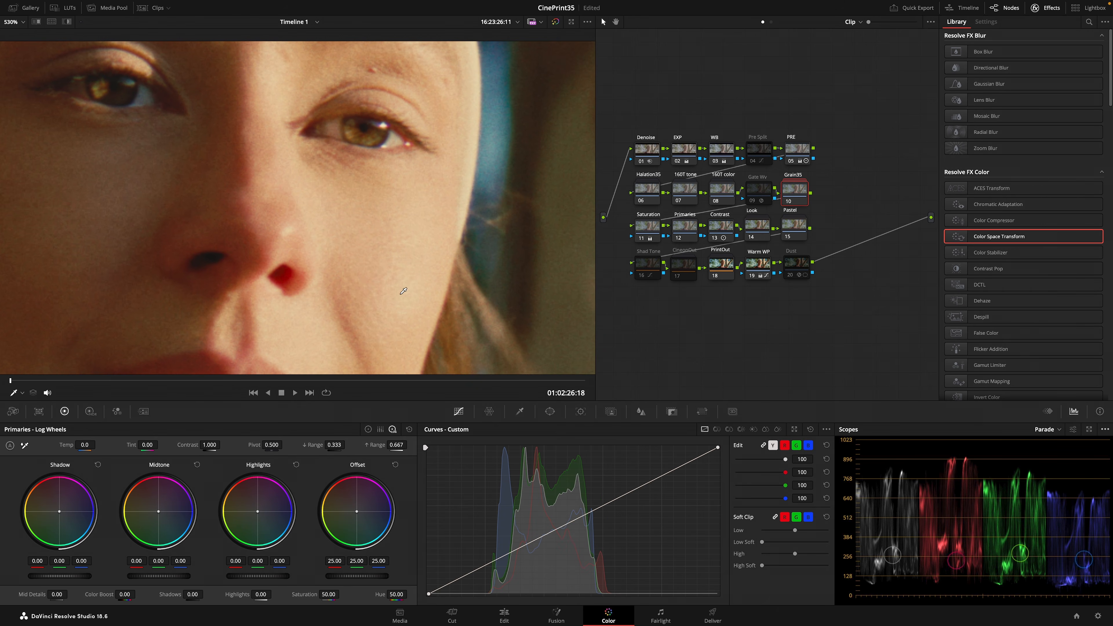
scroll(397, 298, up, 2)
key(alt+f)
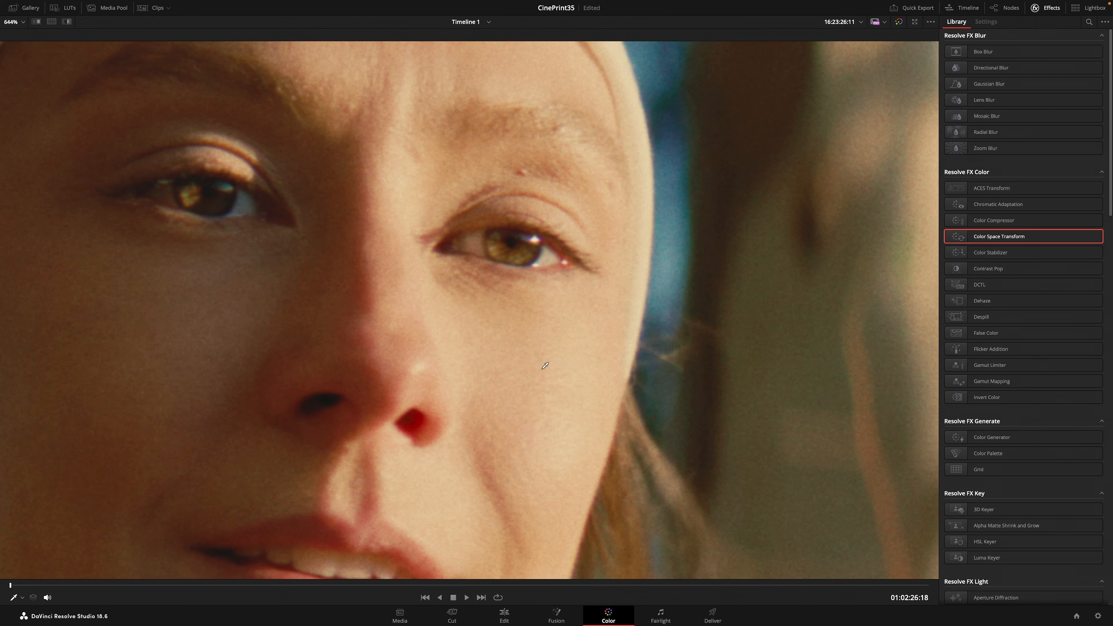
drag(592, 386, 472, 312)
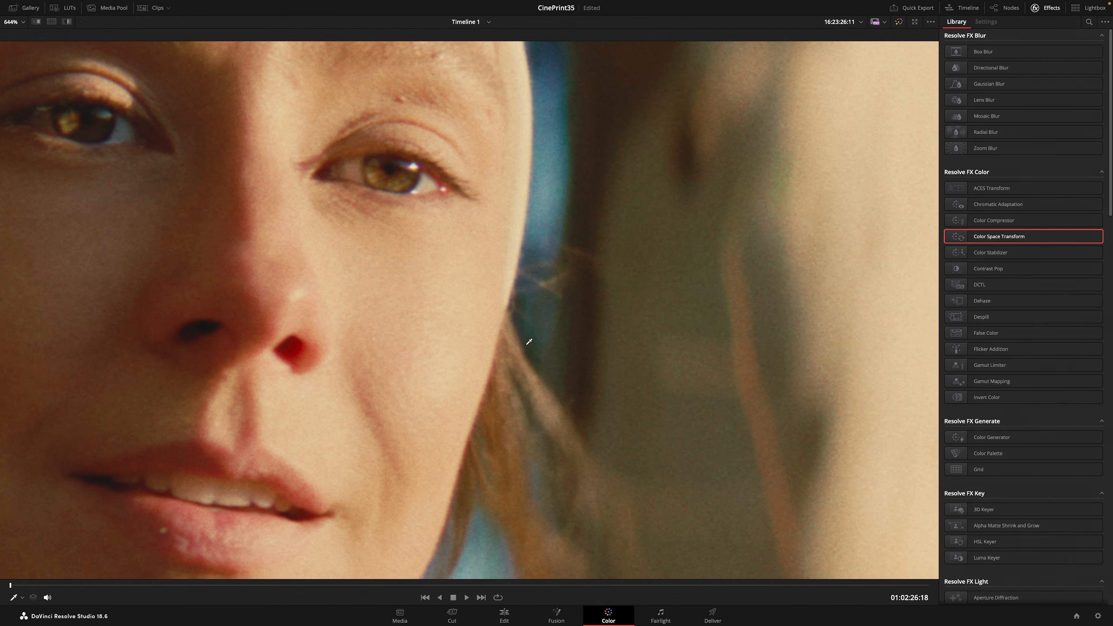
scroll(543, 359, up, 1)
drag(553, 366, 543, 355)
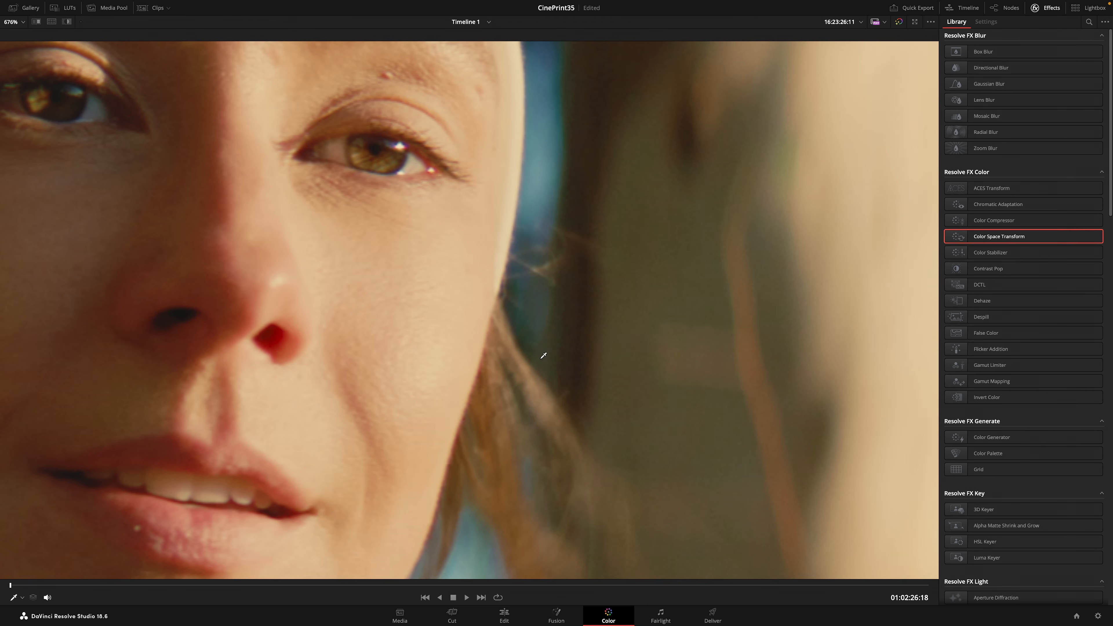
drag(384, 260, 530, 252)
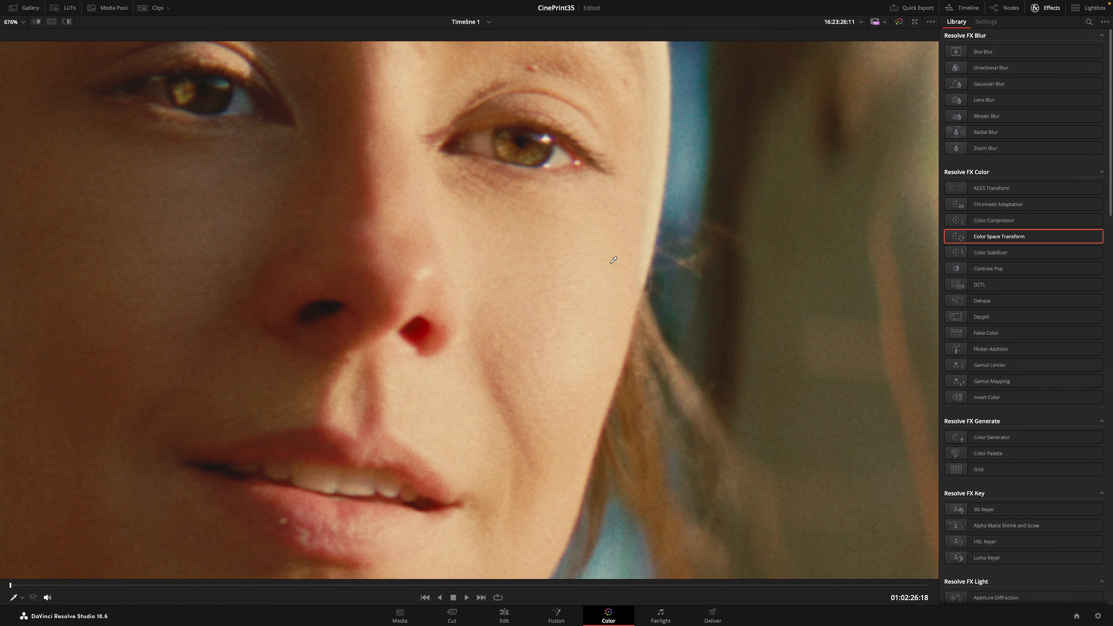
scroll(552, 366, up, 3)
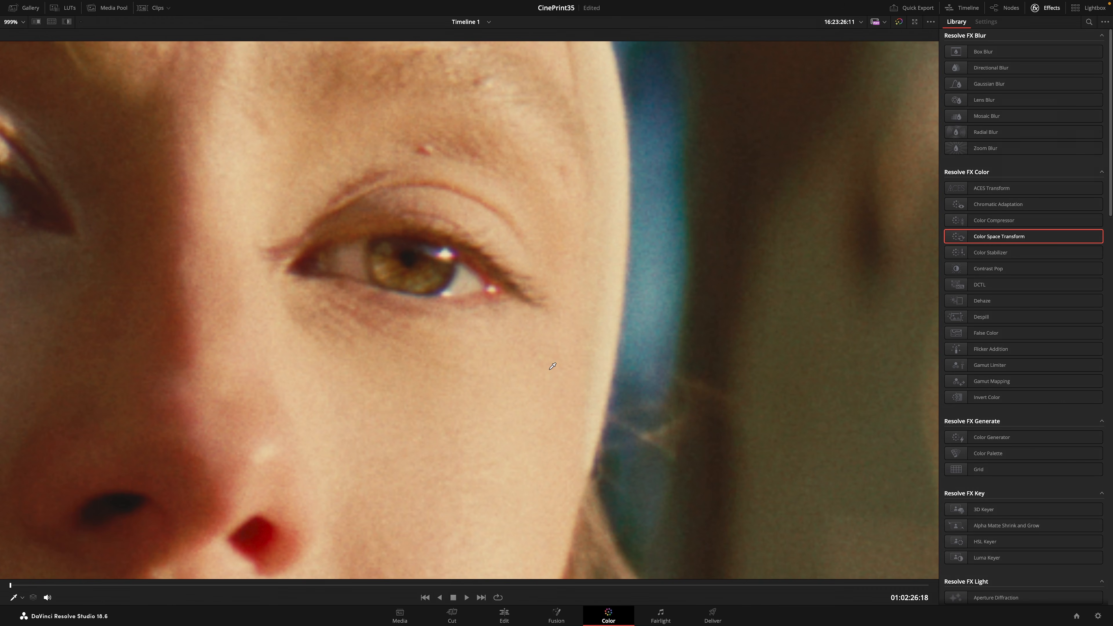
scroll(552, 366, up, 1)
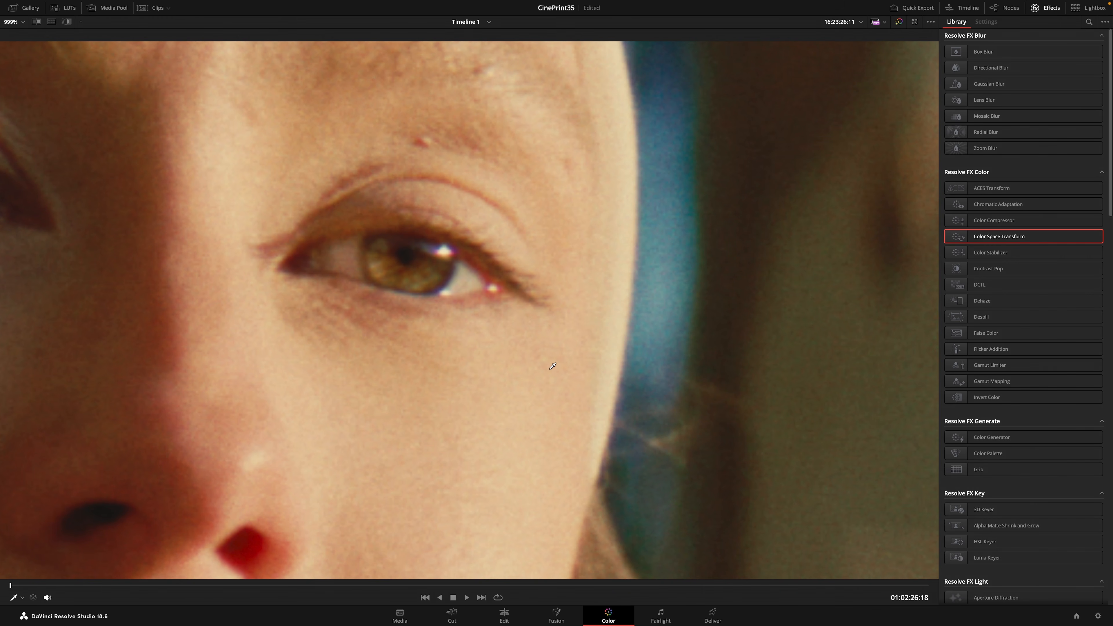
scroll(554, 365, up, 1)
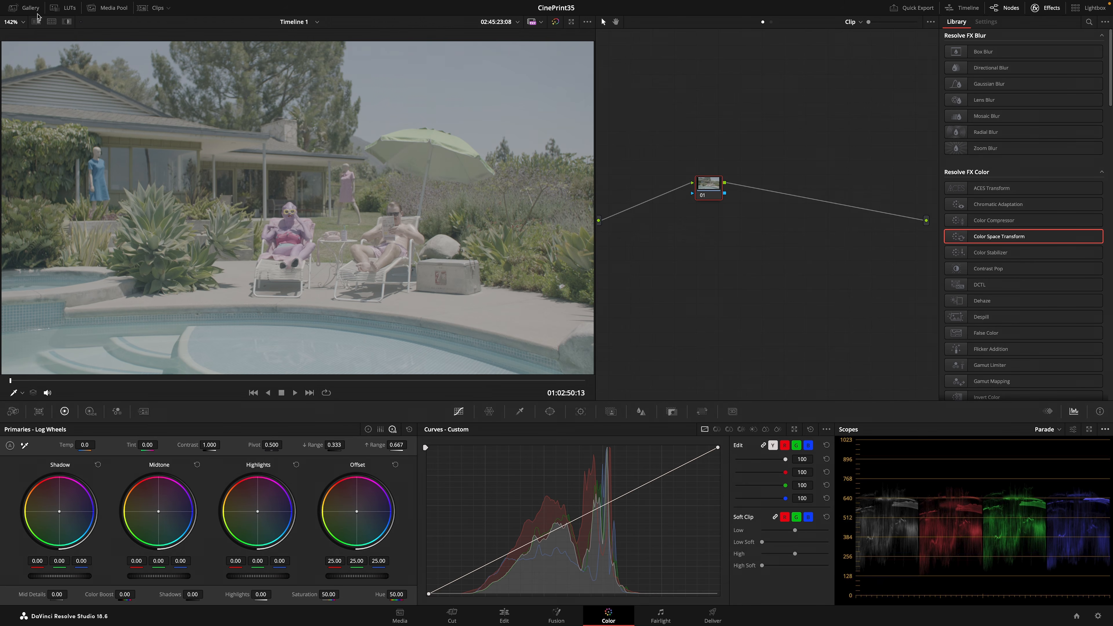
Step: Apply the CinePrint35 250D 35mm BMD Film Gen 5 PowerGrade to the poolside clip and centre its nodes in the graph
click(25, 7)
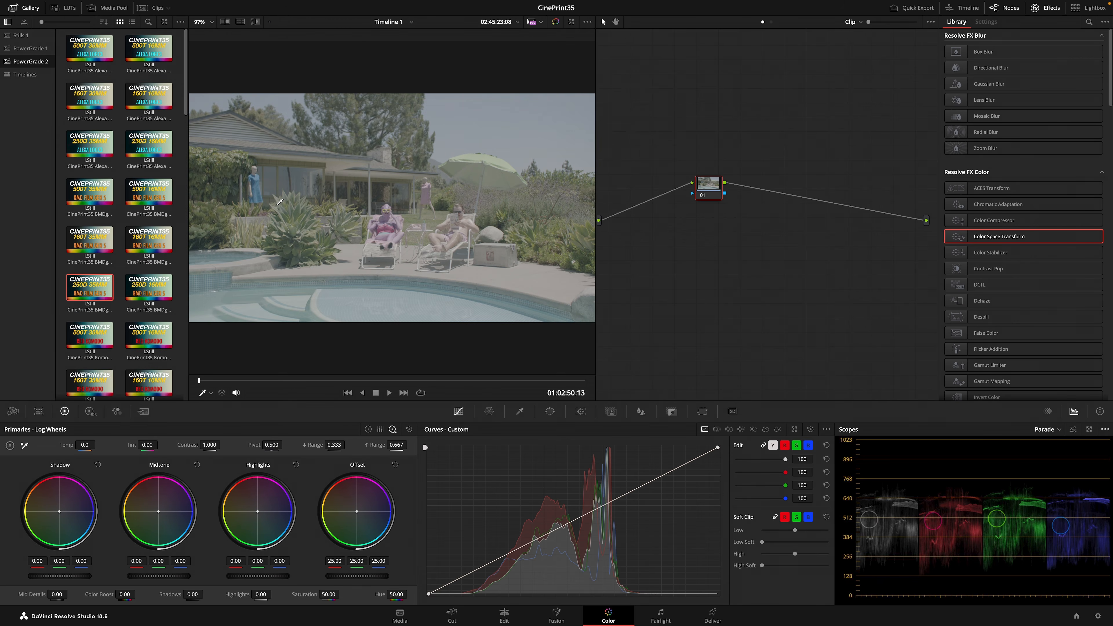
double_click(98, 284)
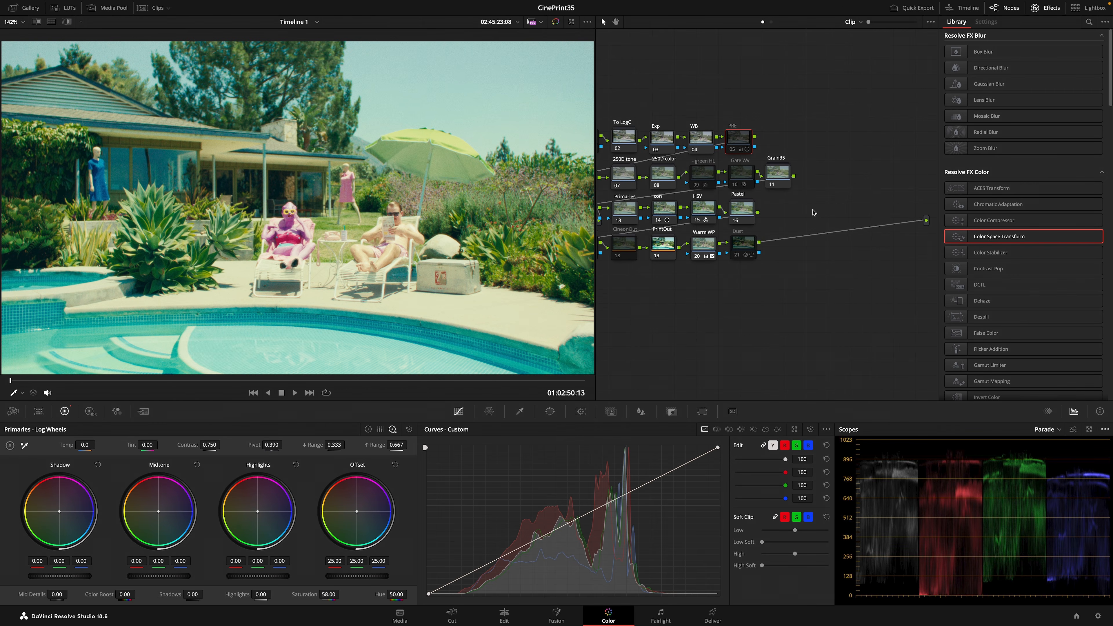
drag(825, 91, 598, 330)
drag(658, 174, 716, 199)
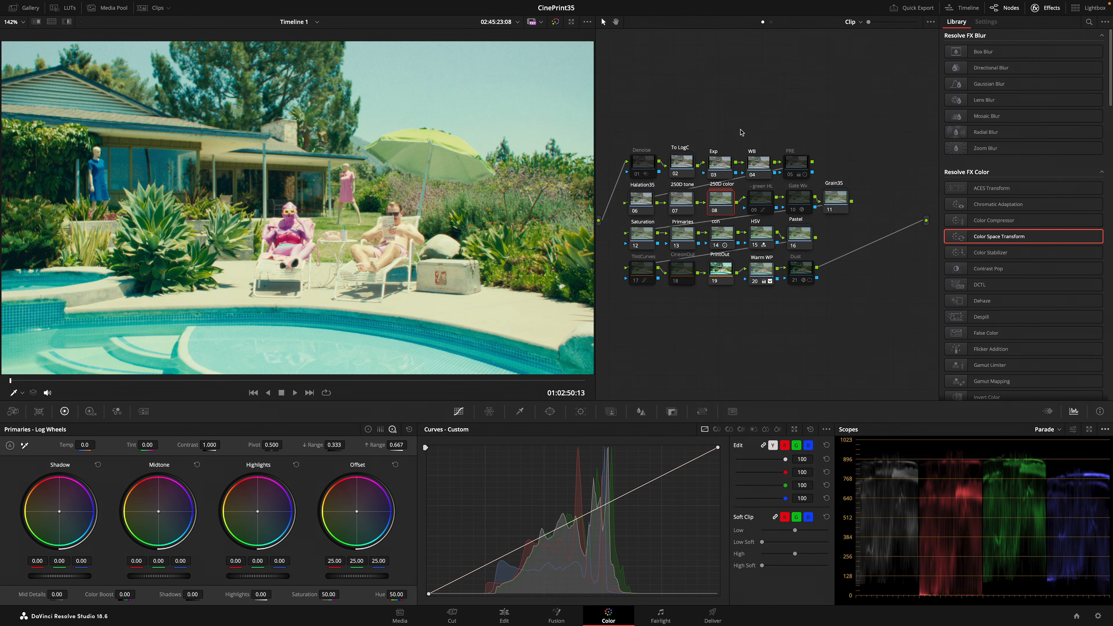
Step: Adjust the white balance on WB node 04 by setting its offset to 25.47, 24.72 and 26.05
click(761, 164)
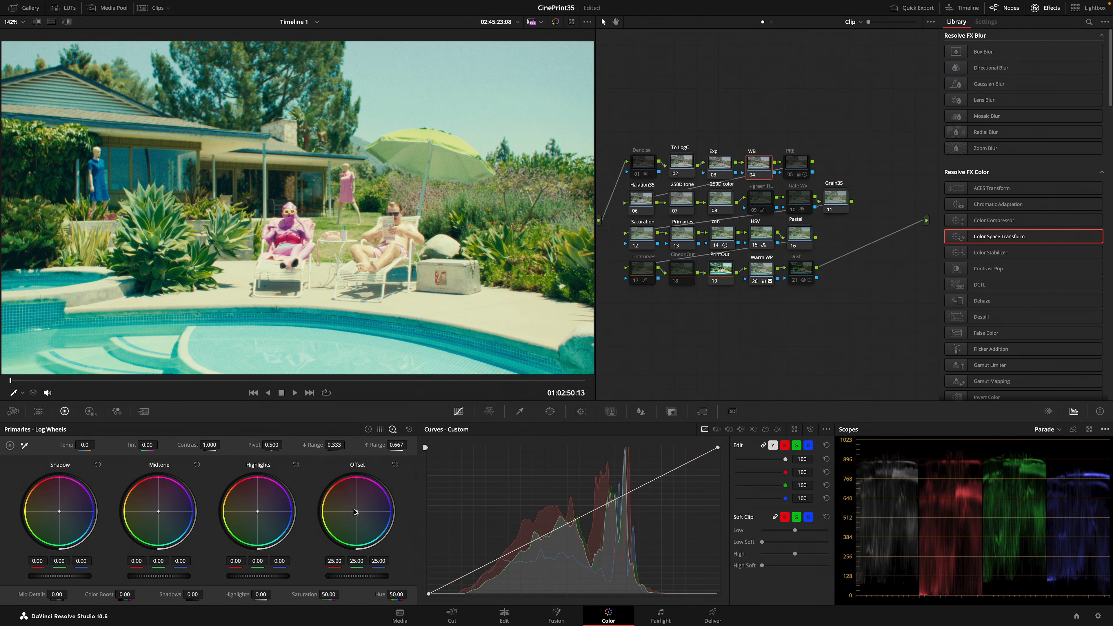
drag(356, 511, 357, 511)
drag(357, 511, 357, 512)
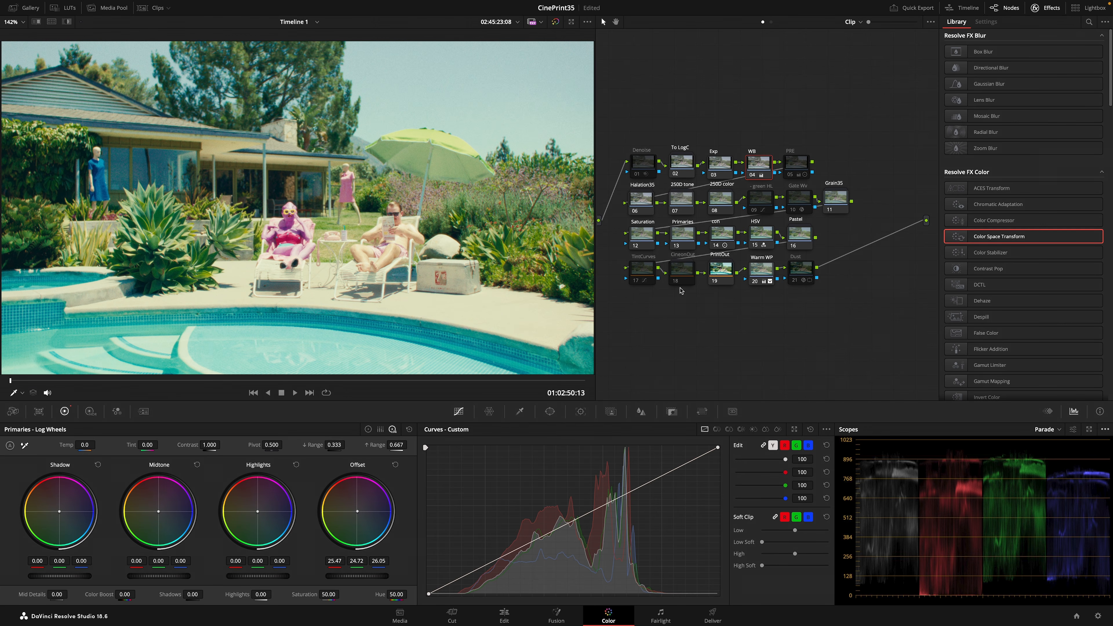
Step: Compare the poolside image with TintCurves node 17 off and on, and leave the node enabled
click(641, 271)
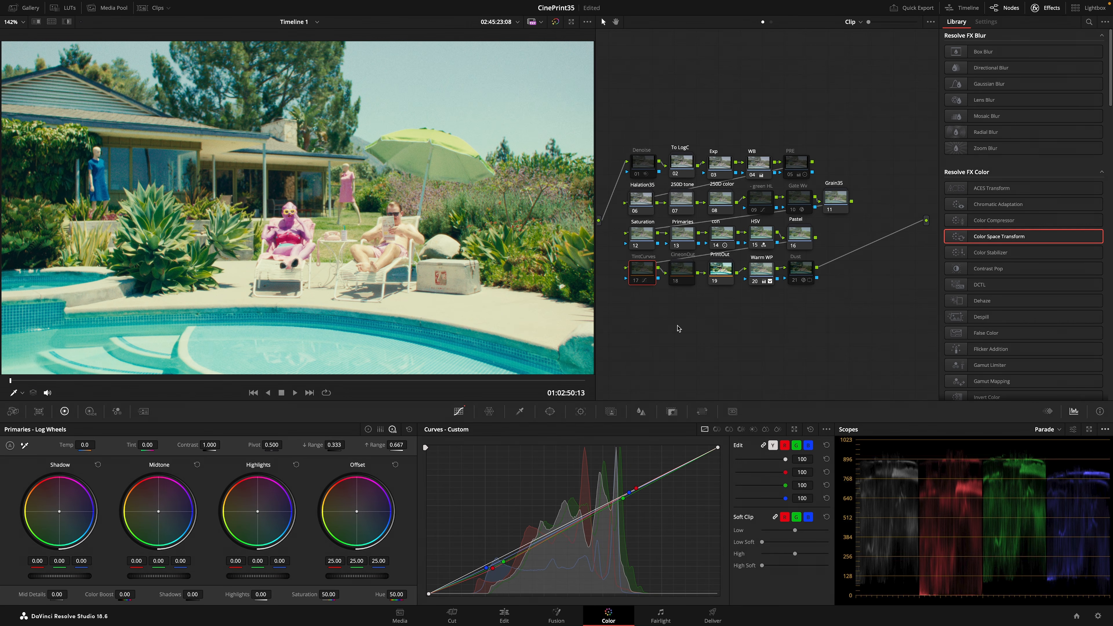
key(ctrl+d)
key(ctrl+d)
key(ctrl+d)
key(ctrl+d)
key(ctrl+d)
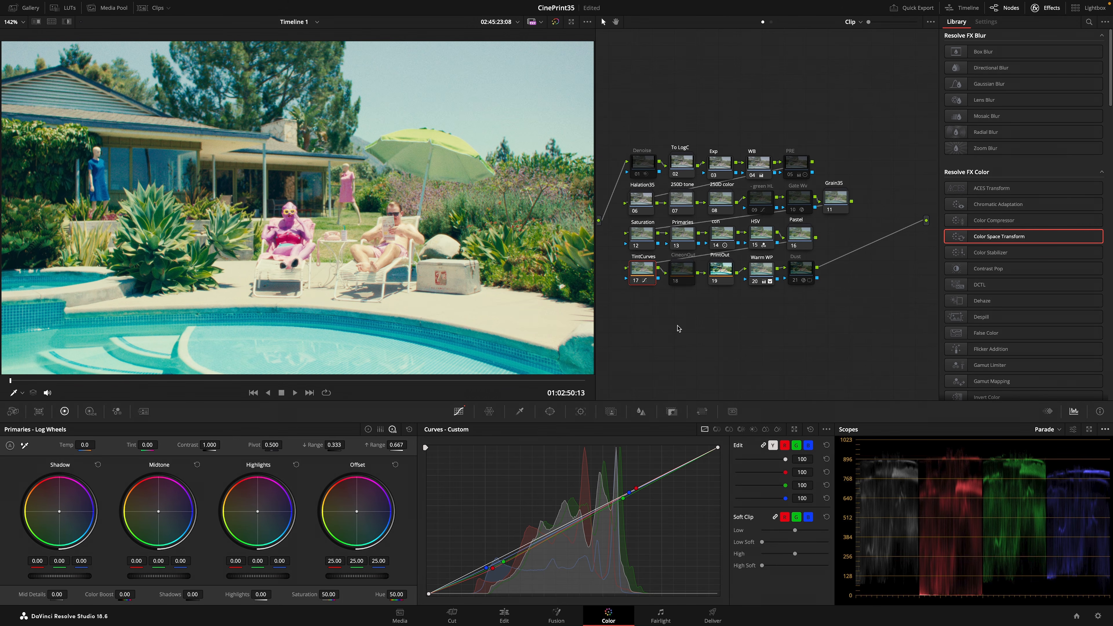
Step: Examine how the tint curves affect the shadows and highlights of the poolside image by repeatedly bypassing and restoring node 17
key(ctrl+d)
key(ctrl+d)
key(ctrl+d)
key(ctrl+d)
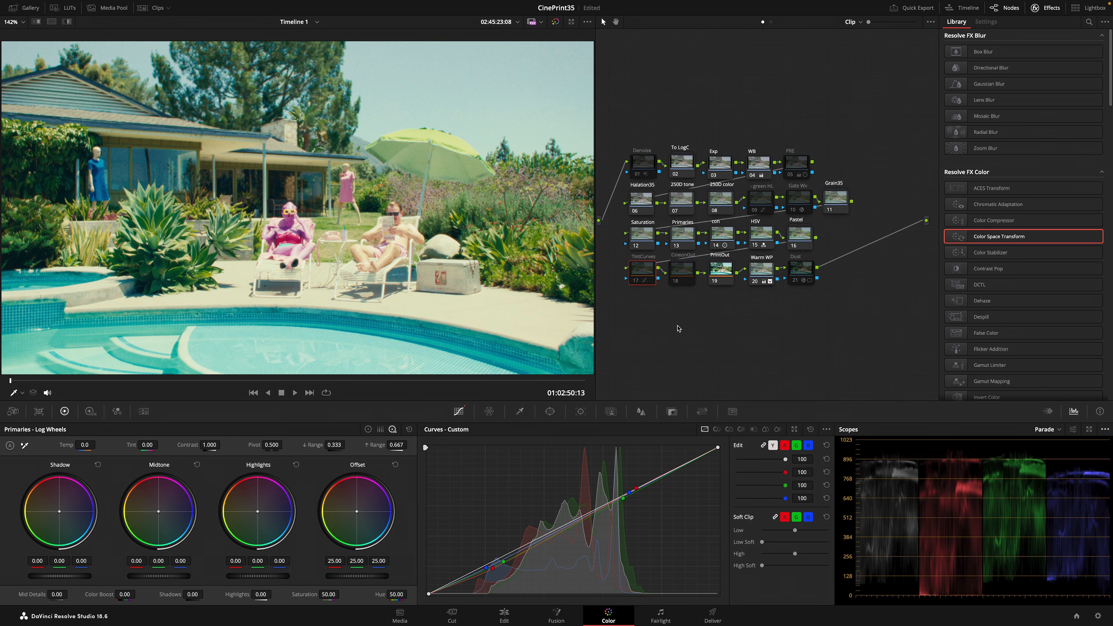
key(ctrl+d)
key(ctrl+d)
key(ctrl+d)
key(ctrl+d)
key(ctrl+d)
key(ctrl+d)
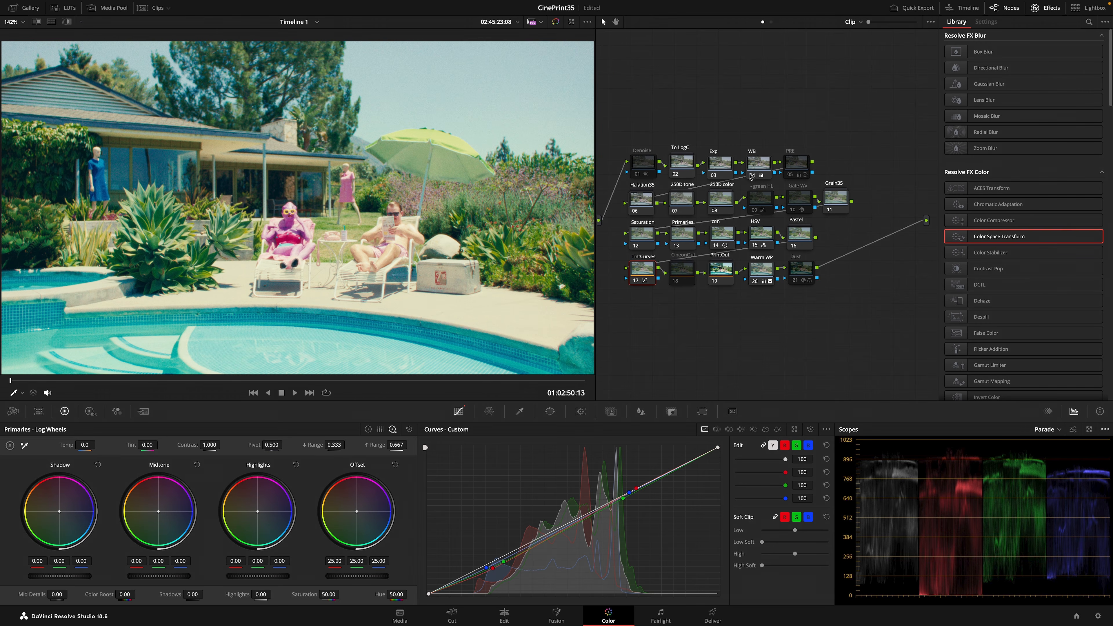
Step: Set the offset on WB node 04 to 25.72, 24.69 and 25.28, and enable PRE node 05
click(759, 164)
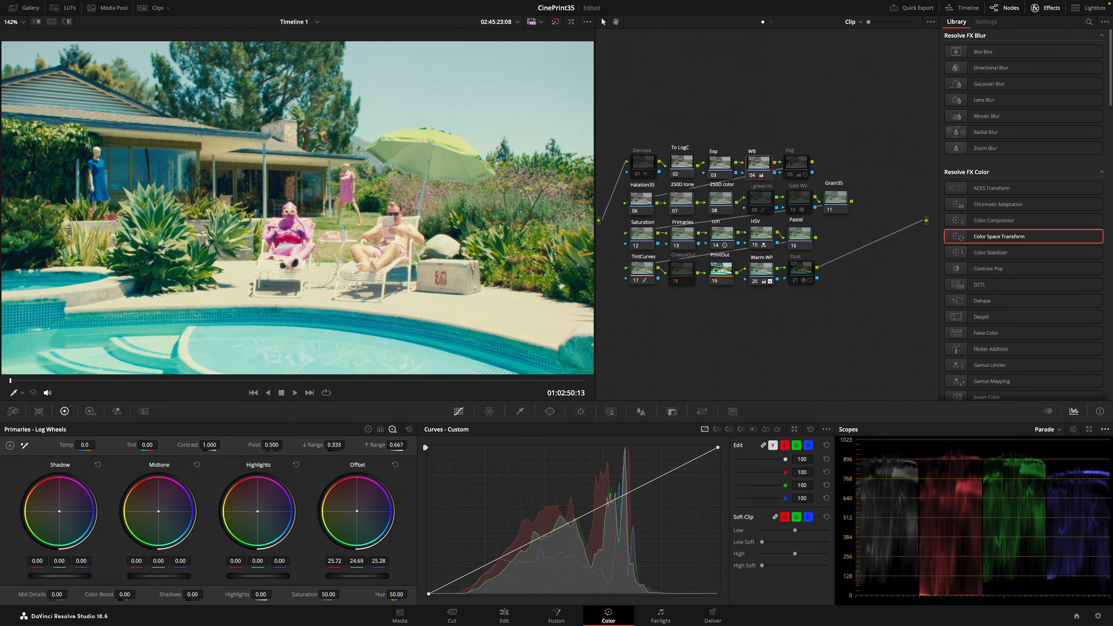
click(798, 163)
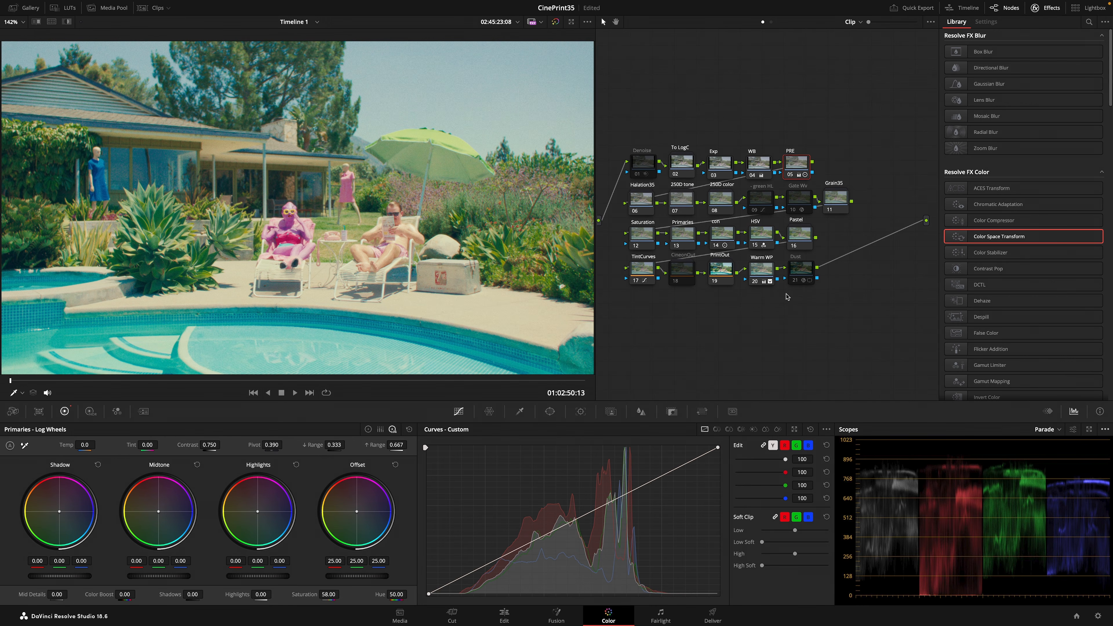
Step: Raise the contrast on contrast node 14 to 1.316
click(720, 238)
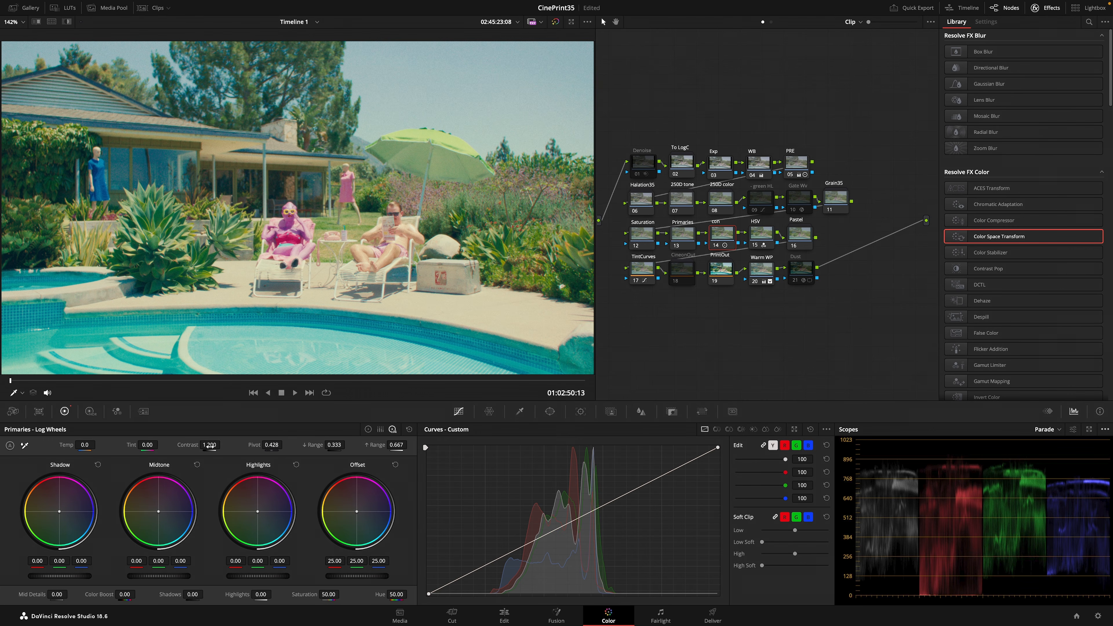
drag(210, 444, 229, 445)
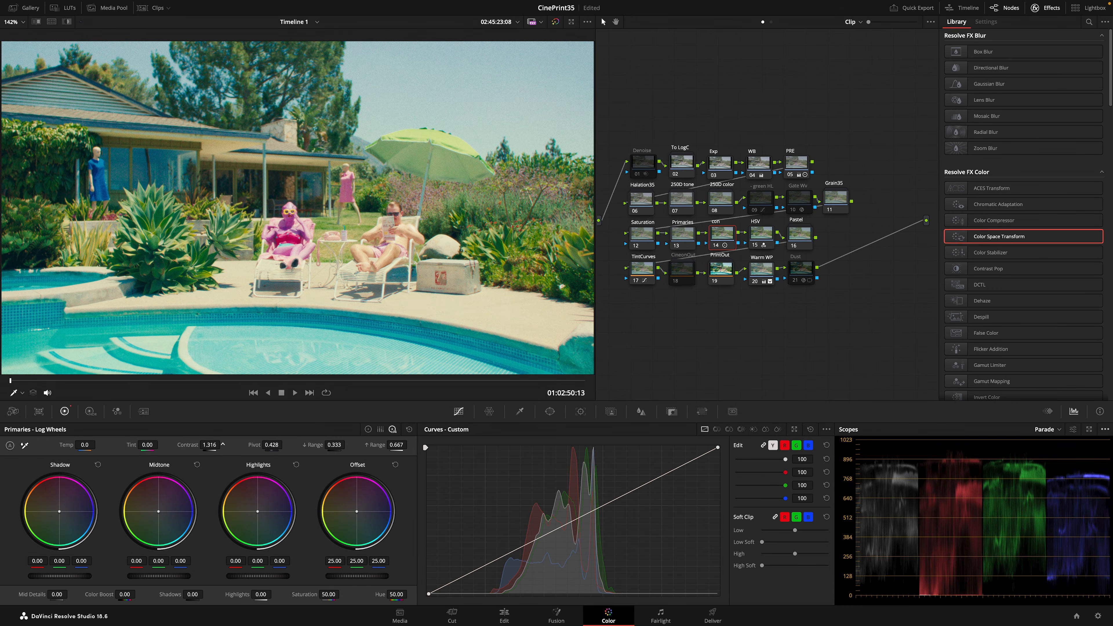
Step: Enable Denoise node 01 and Dust node 21 for the poolside clip
click(651, 169)
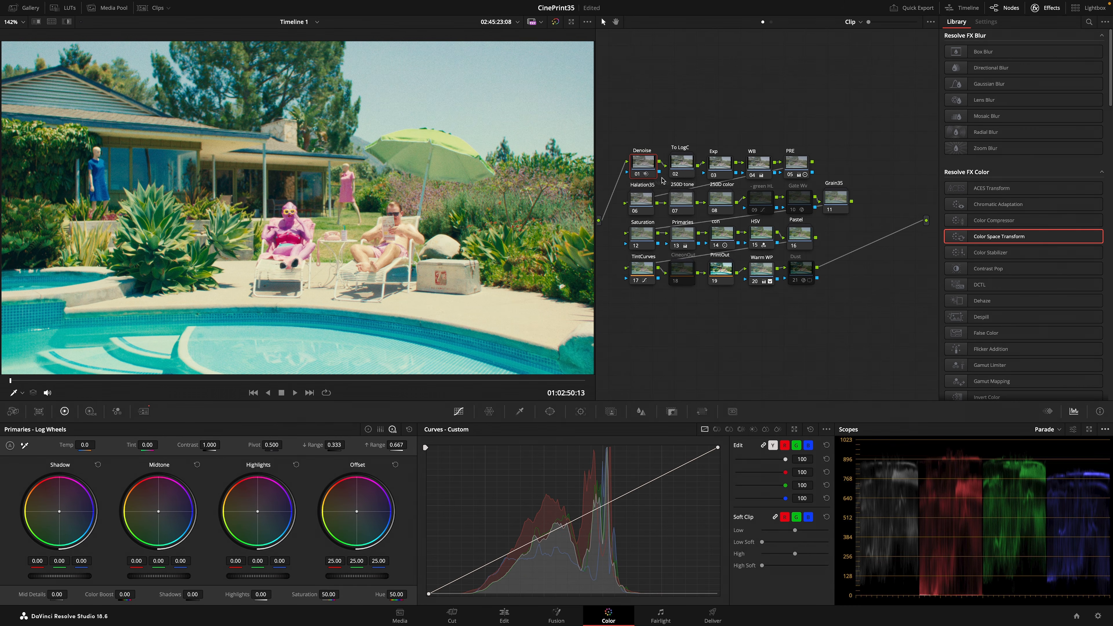
click(804, 269)
Step: Fine-tune the contrast on node 14 and set the saturation on Saturation node 12 to 47.30
click(736, 237)
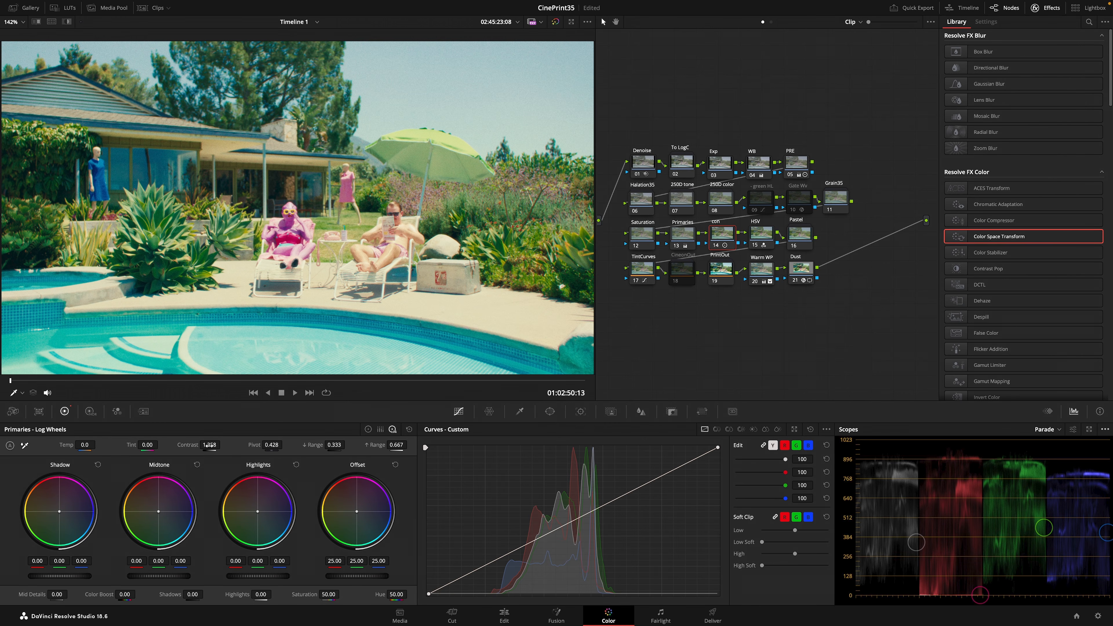
click(682, 235)
click(642, 239)
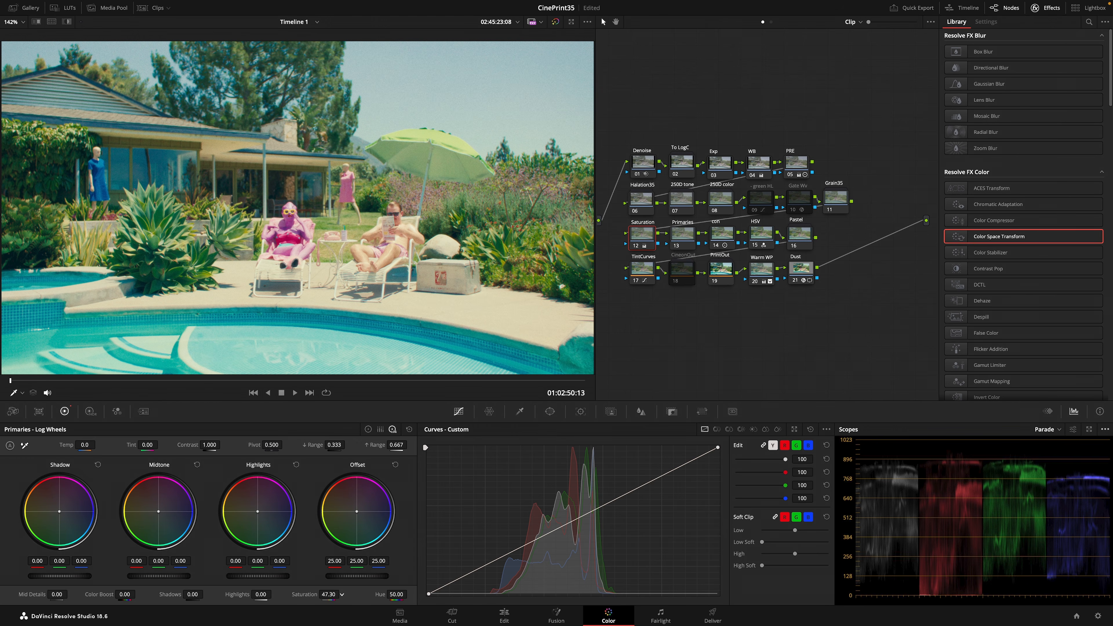
Step: Tint the shadows on Primaries node 13 slightly red with log shadow values of 0.13, -0.04 and -0.04, and compare the effect
click(679, 240)
drag(59, 511, 58, 509)
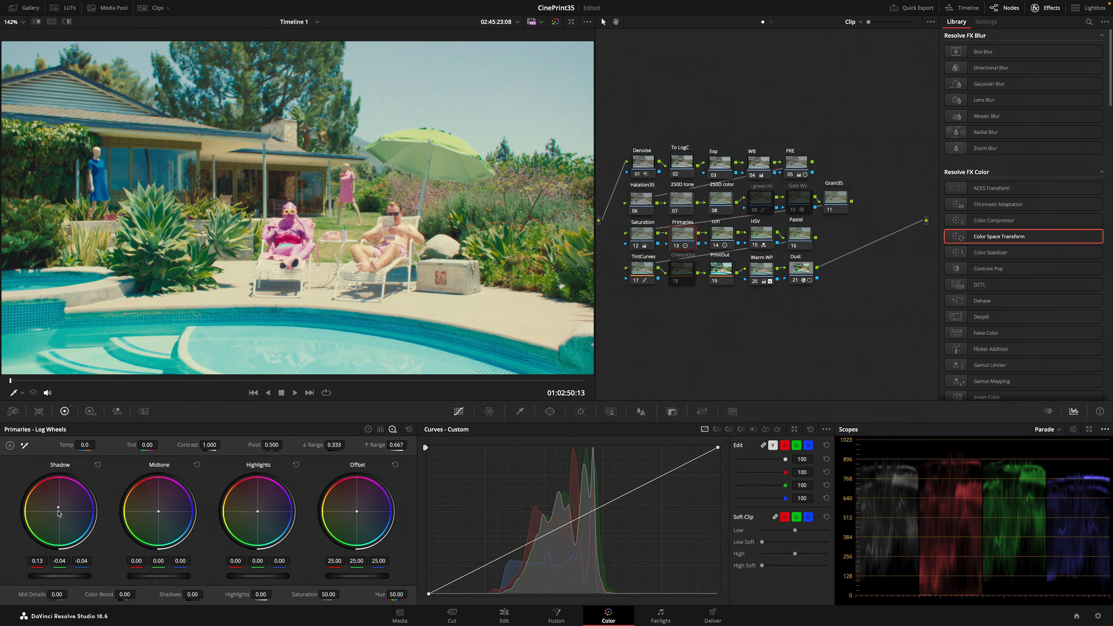
key(ctrl+d)
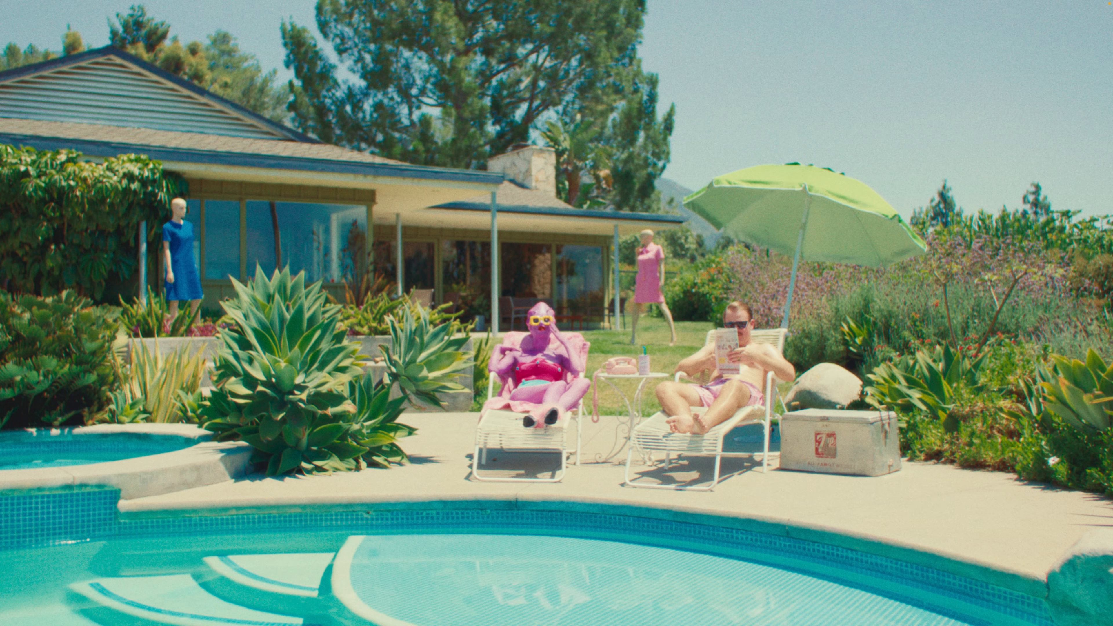